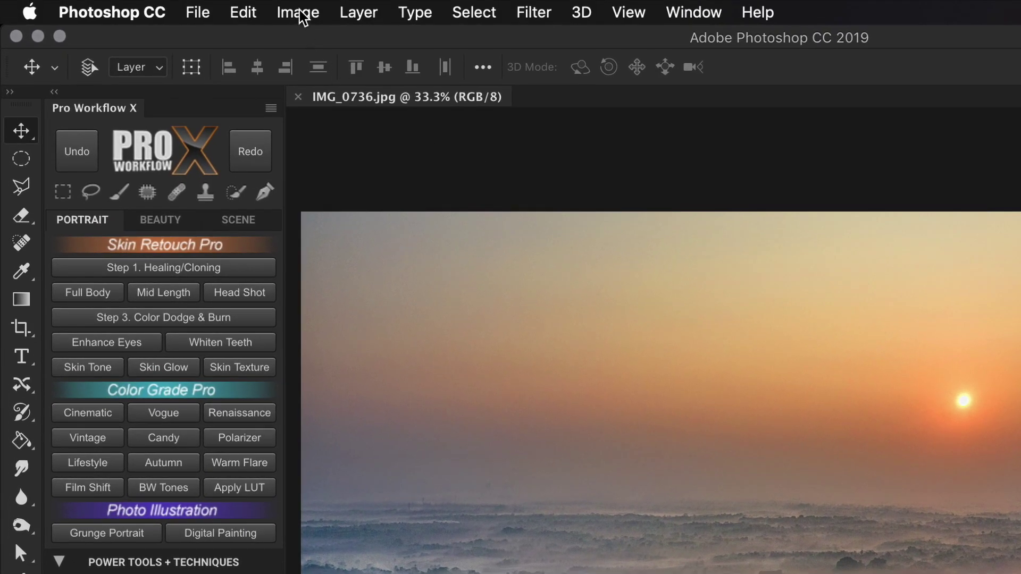
# Step: Check that Image > Mode shows the sunrise photo at 8 Bits/Channel, then show its colour channels
pyautogui.click(195, 4)
pyautogui.moveTo(351, 41)
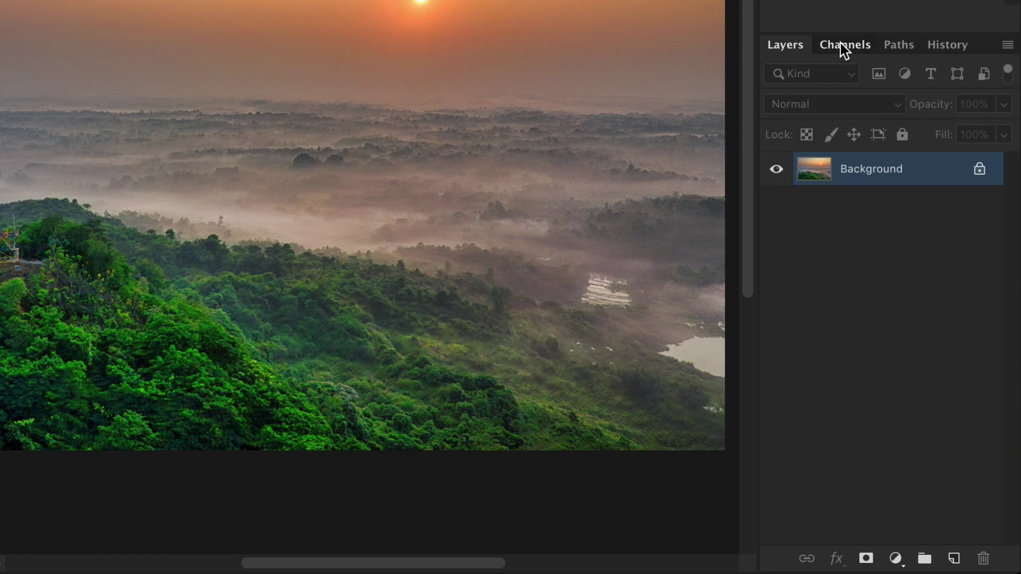
pyautogui.click(906, 290)
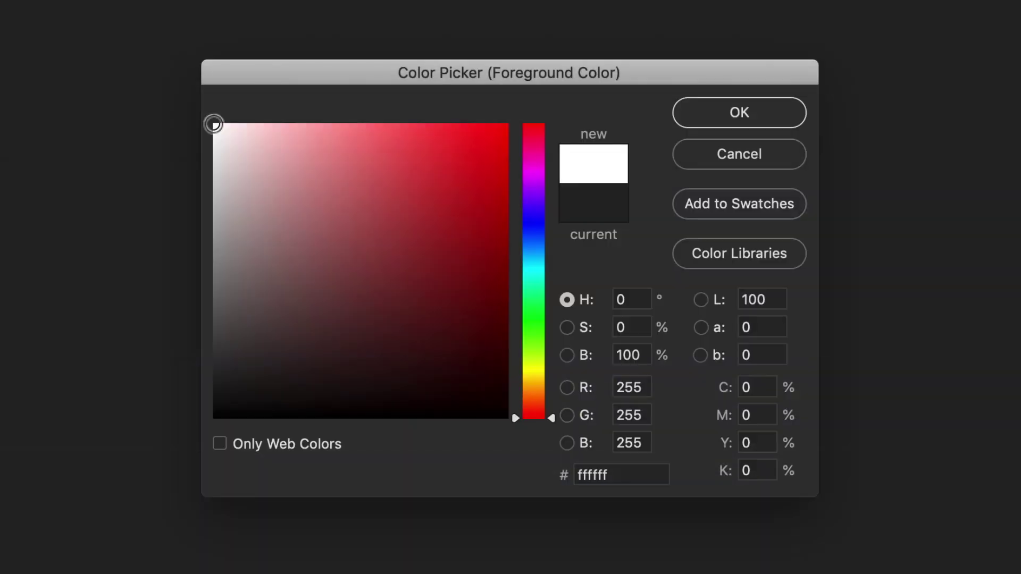
# Step: Cycle the foreground colour through red, gold, green, blue and magenta hues, ending on vivid pink
pyautogui.click(367, 182)
pyautogui.click(536, 384)
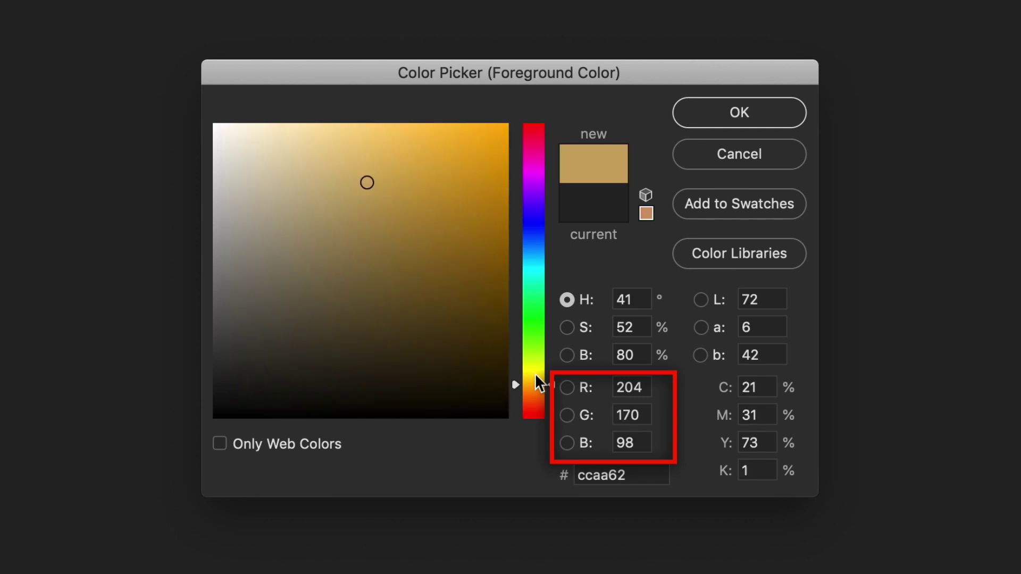
pyautogui.click(533, 299)
pyautogui.click(455, 287)
pyautogui.click(460, 189)
pyautogui.click(538, 222)
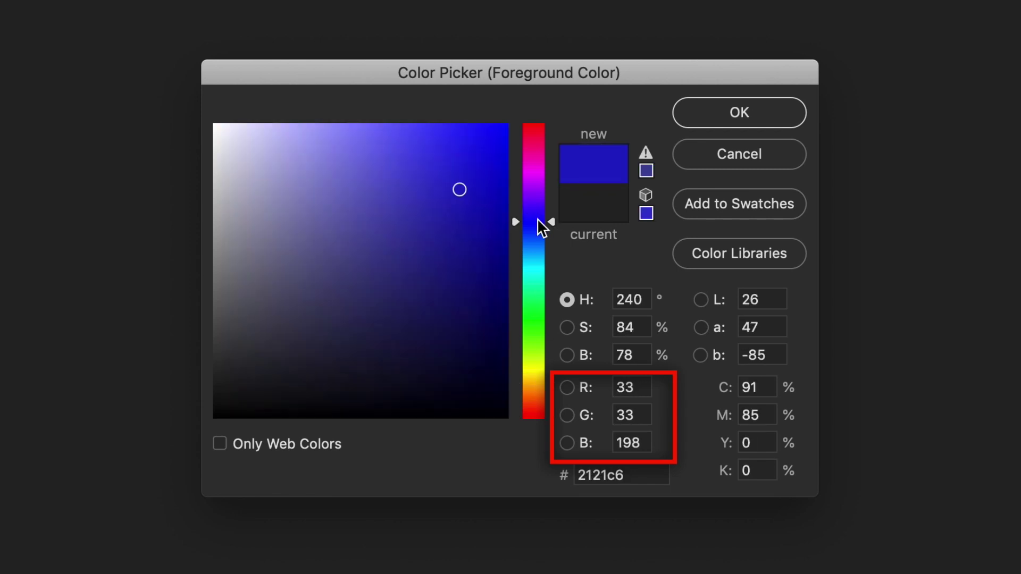
pyautogui.click(405, 259)
pyautogui.click(533, 145)
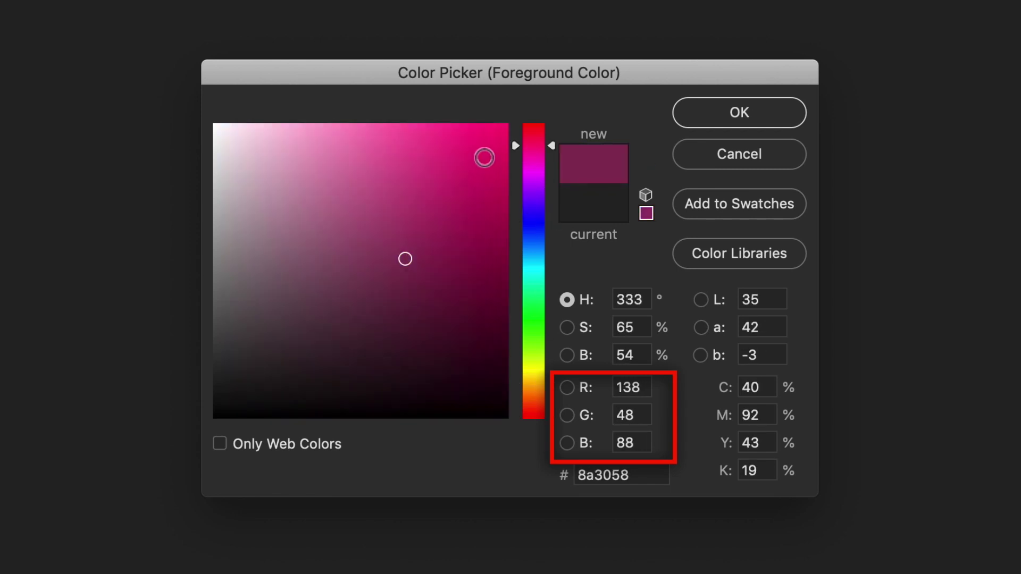
pyautogui.click(484, 157)
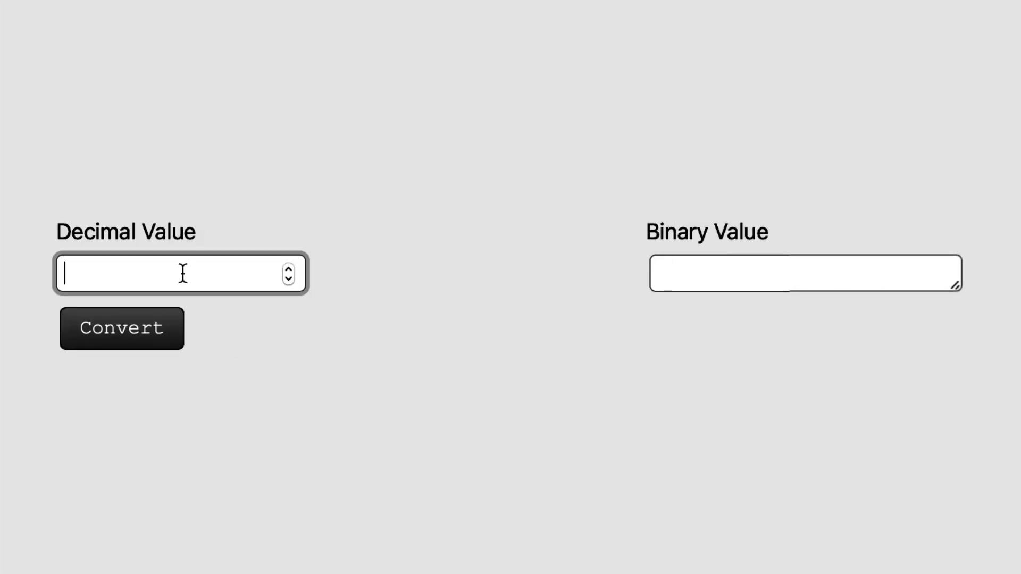
# Step: Enter 255 as the decimal value to convert to binary
pyautogui.write('255')
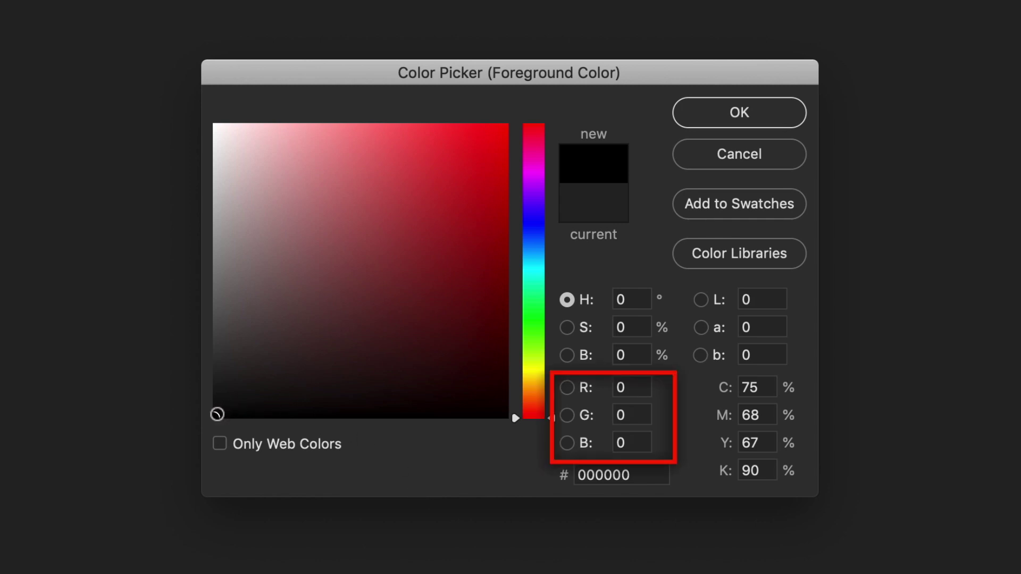
# Step: Raise the colour from black toward light grey, then convert the tree photo to 8 bits per channel
pyautogui.moveTo(216, 414); pyautogui.dragTo(196, 100)
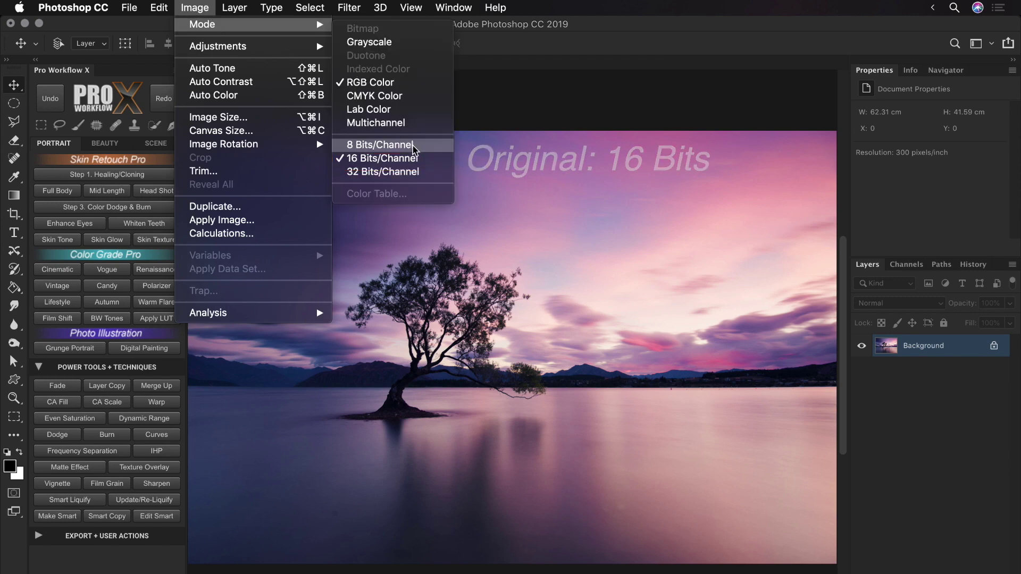
pyautogui.click(388, 143)
# Step: Convert the overcloud.tif photo to Grayscale
pyautogui.click(194, 8)
pyautogui.moveTo(213, 24)
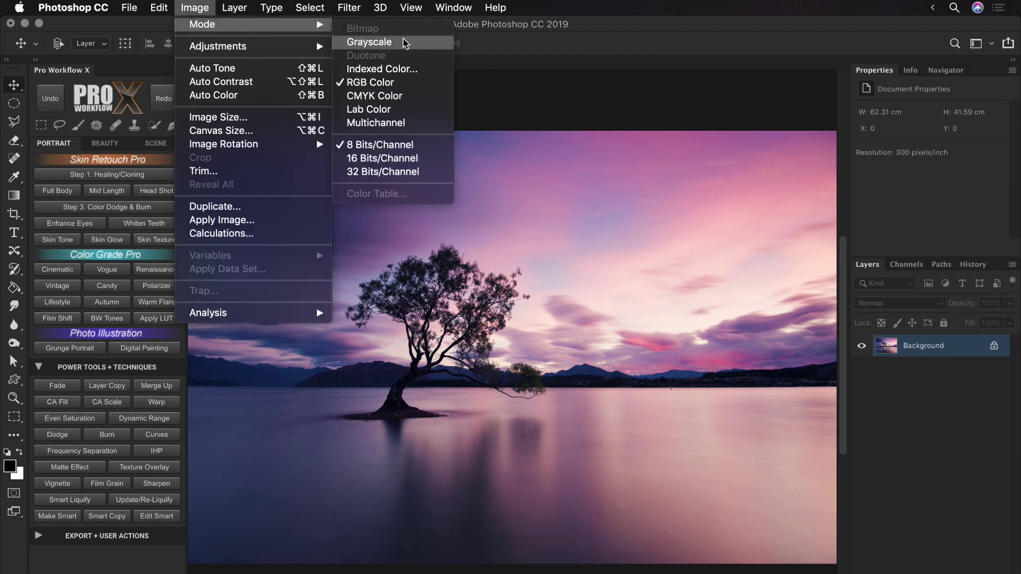
pyautogui.click(405, 40)
# Step: Convert the grayscale photo to Bitmap, zoom in on the dithered pixels, then undo to grayscale
pyautogui.click(194, 8)
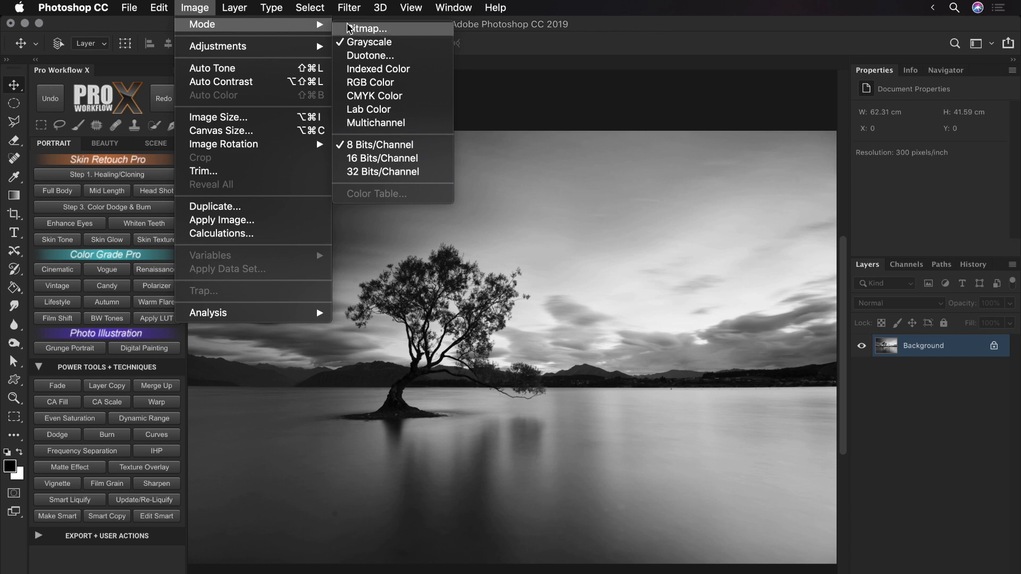
pyautogui.click(420, 29)
pyautogui.click(607, 262)
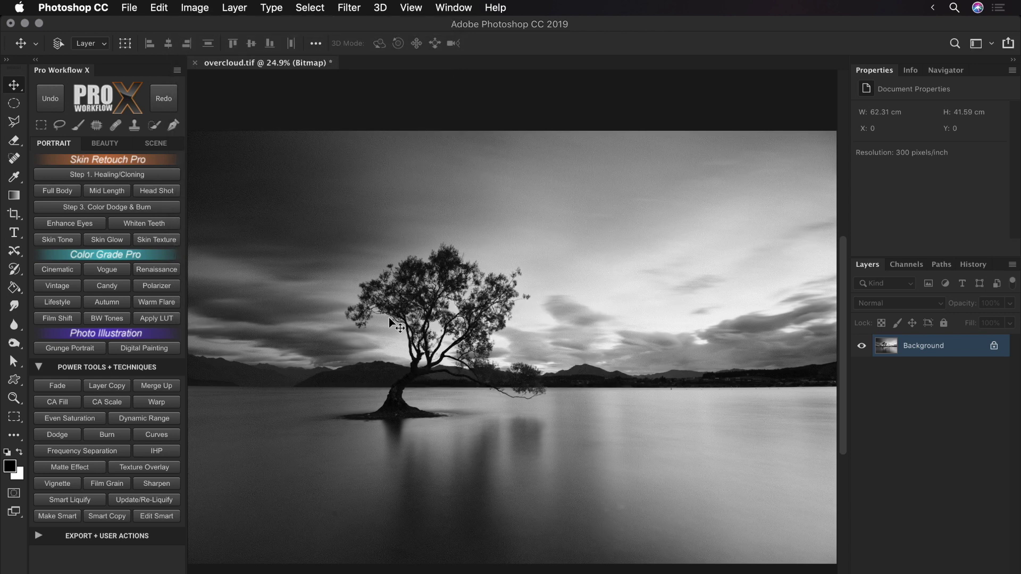
pyautogui.scroll(10, 393, 315)
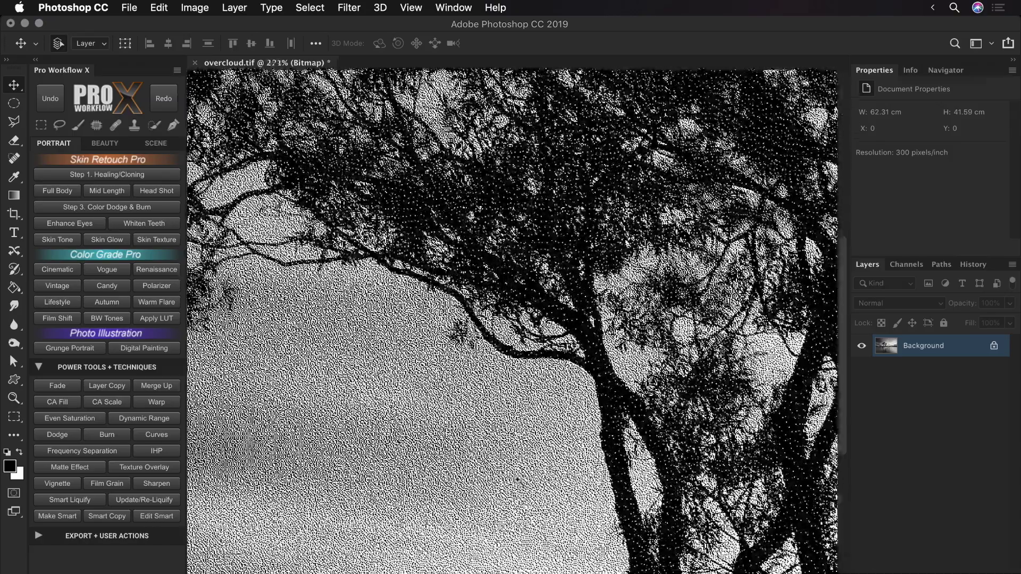
pyautogui.scroll(10, 516, 480)
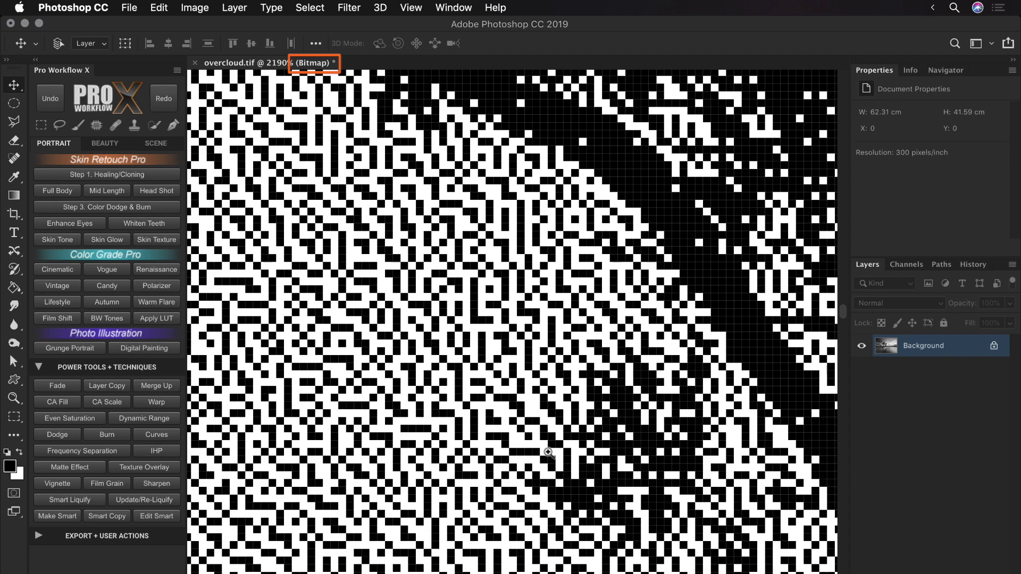
pyautogui.click(53, 99)
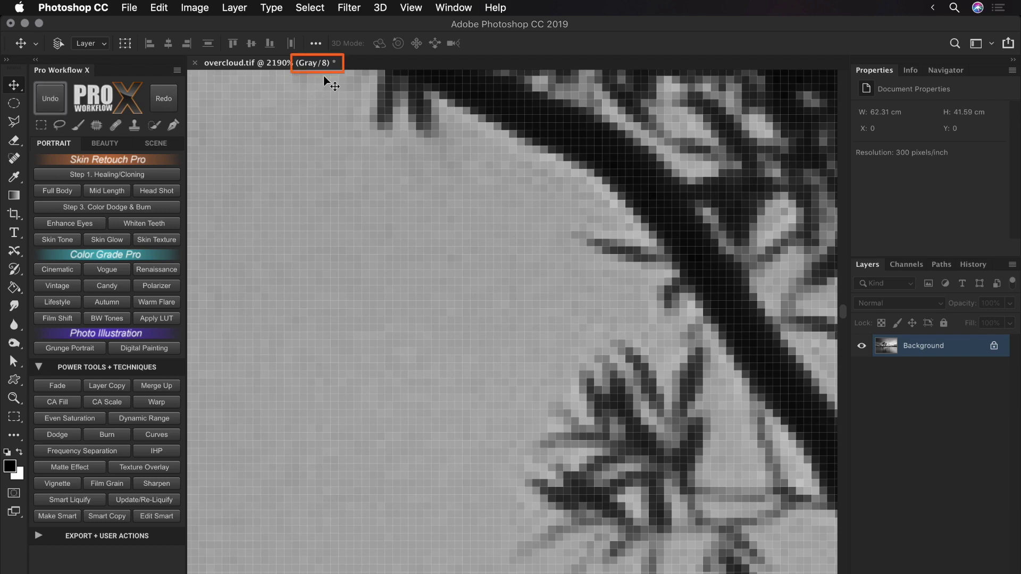
# Step: Zoom out, redo Bitmap to compare, then undo through grayscale back to 8-bit RGB colour
pyautogui.moveTo(388, 205); pyautogui.dragTo(333, 248)
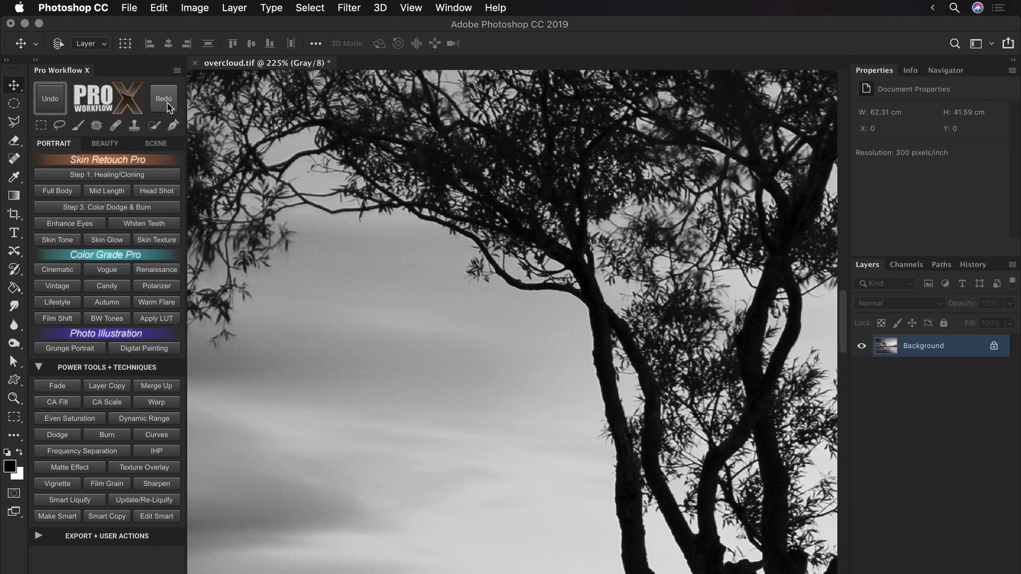
pyautogui.click(167, 104)
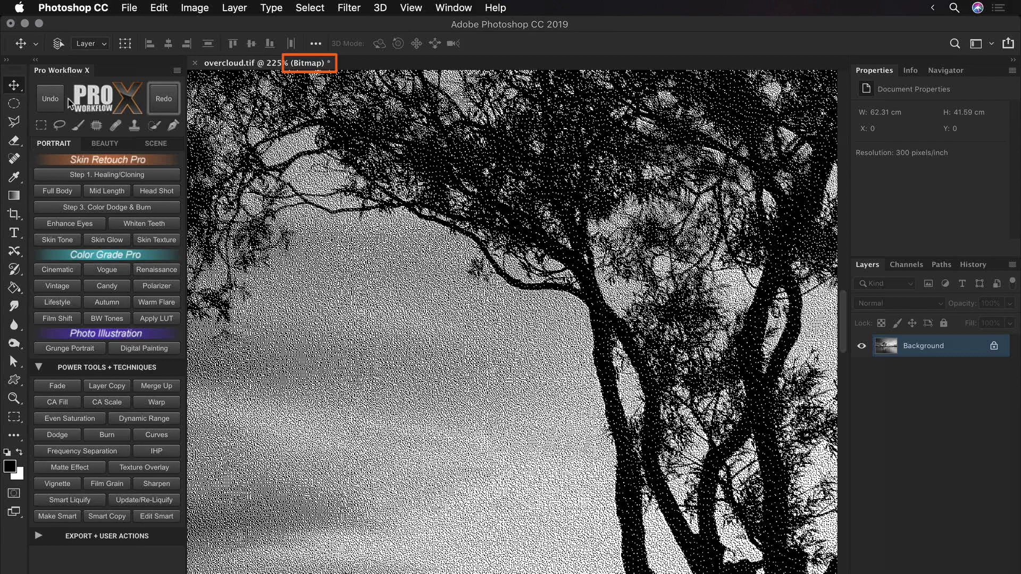
pyautogui.click(50, 101)
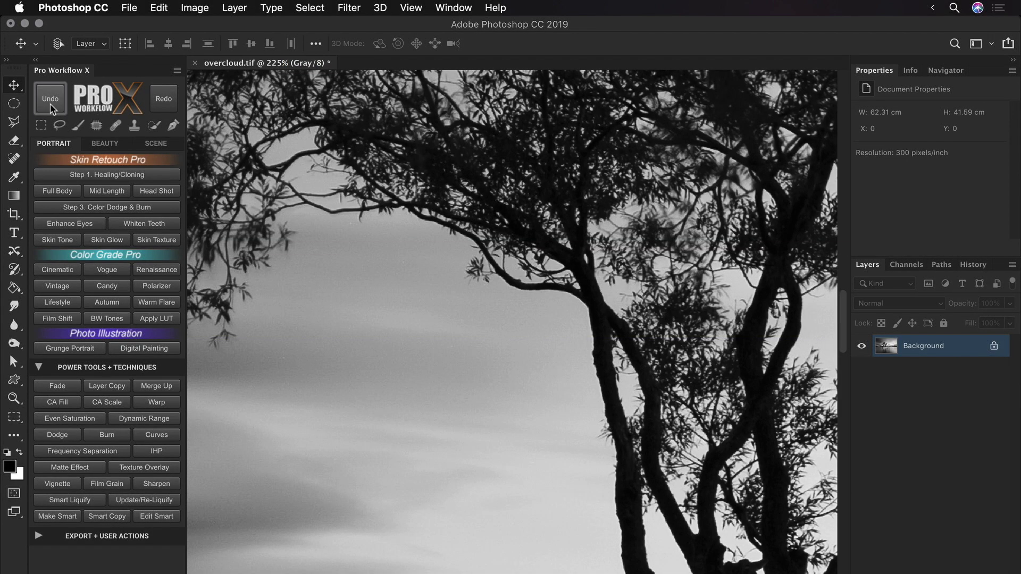
pyautogui.click(51, 105)
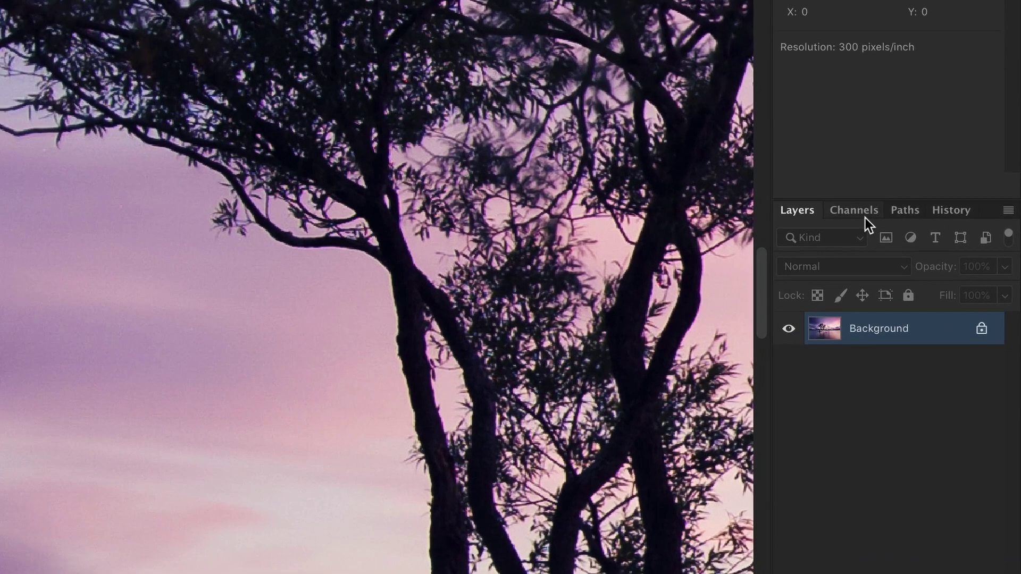
# Step: Show the red, green and blue channels, then step back to the 16-bit original with Cmd+Z
pyautogui.click(864, 216)
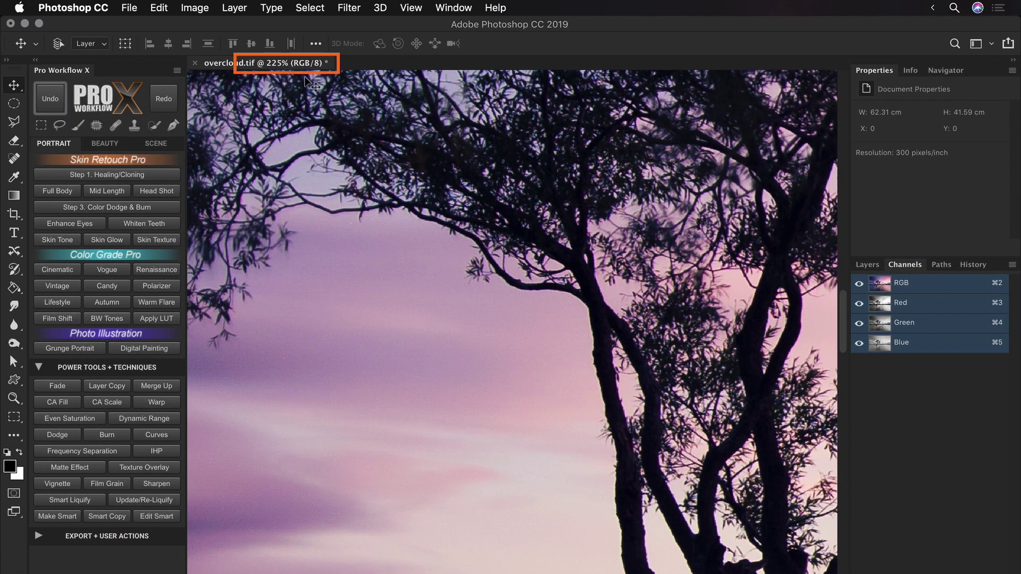
pyautogui.press('super+z')
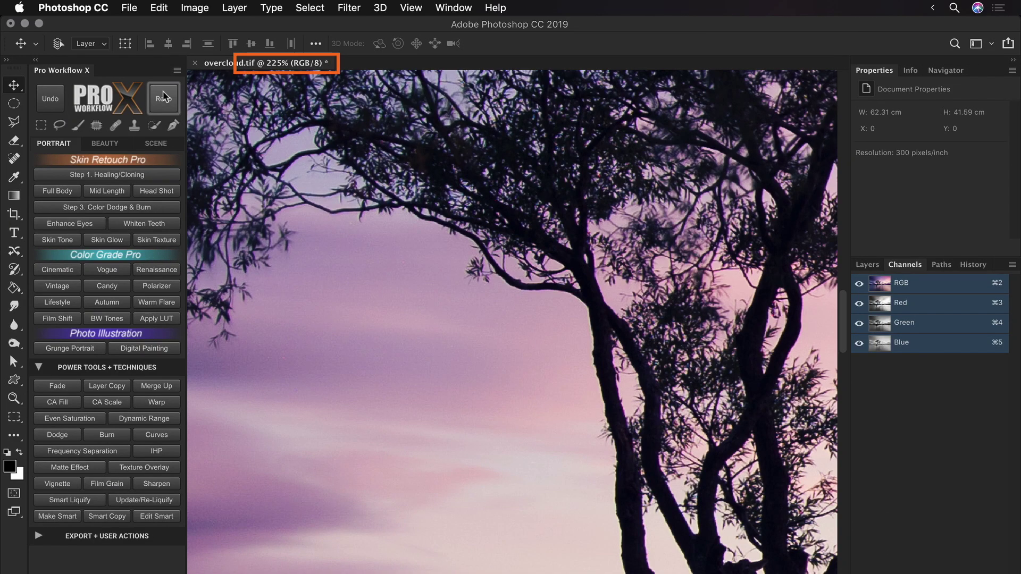
# Step: Toggle between 8-bit and 16-bit versions with the photo fit on screen, ending on 16-bit with Info shown
pyautogui.click(162, 100)
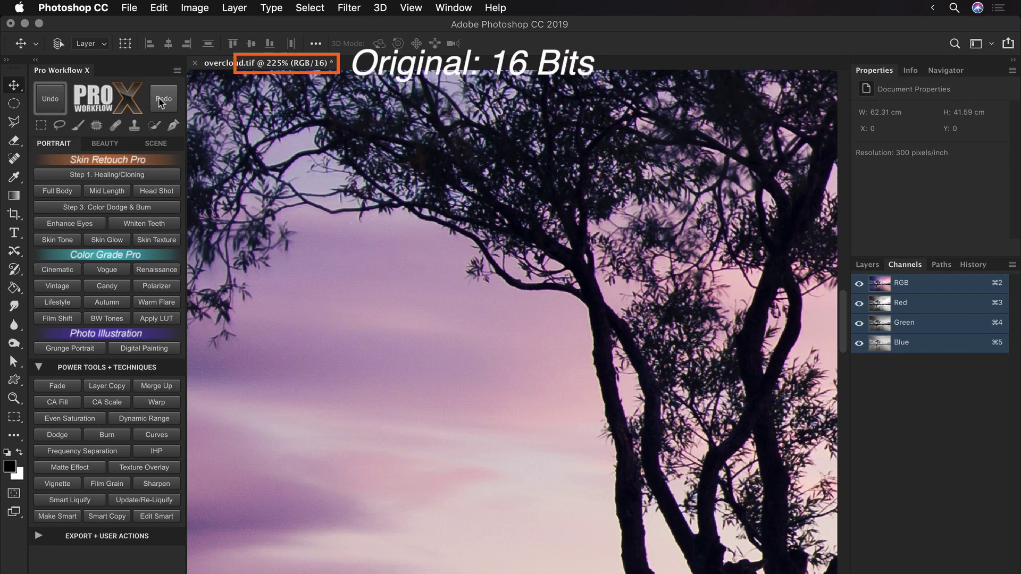
pyautogui.click(161, 100)
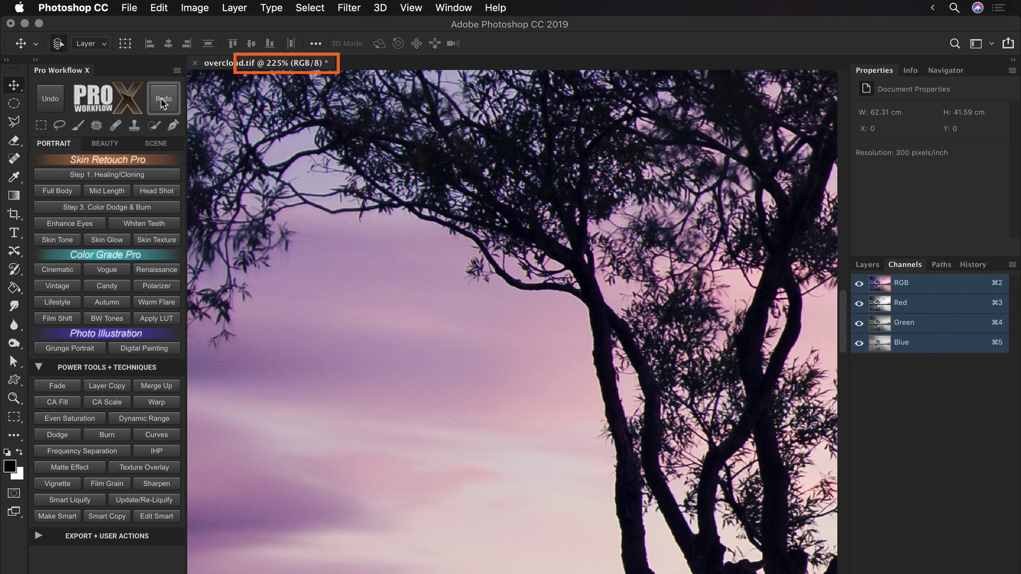
pyautogui.press('super+0')
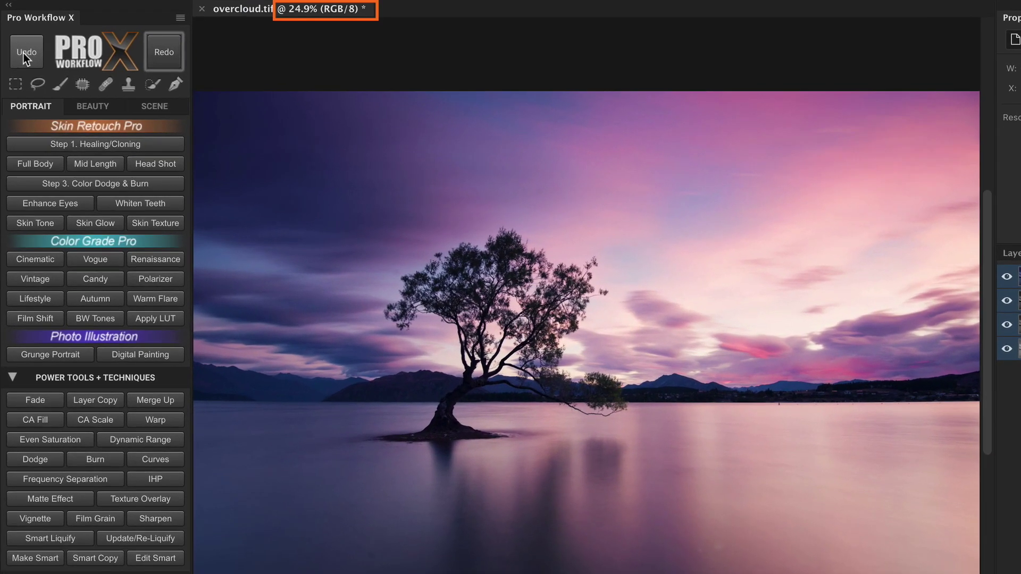
pyautogui.click(23, 53)
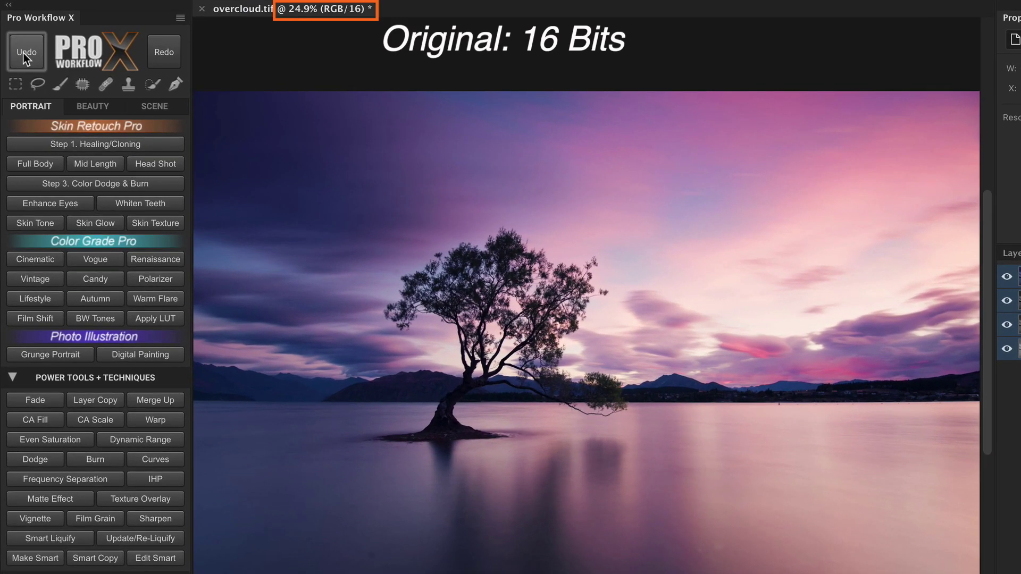
pyautogui.click(169, 44)
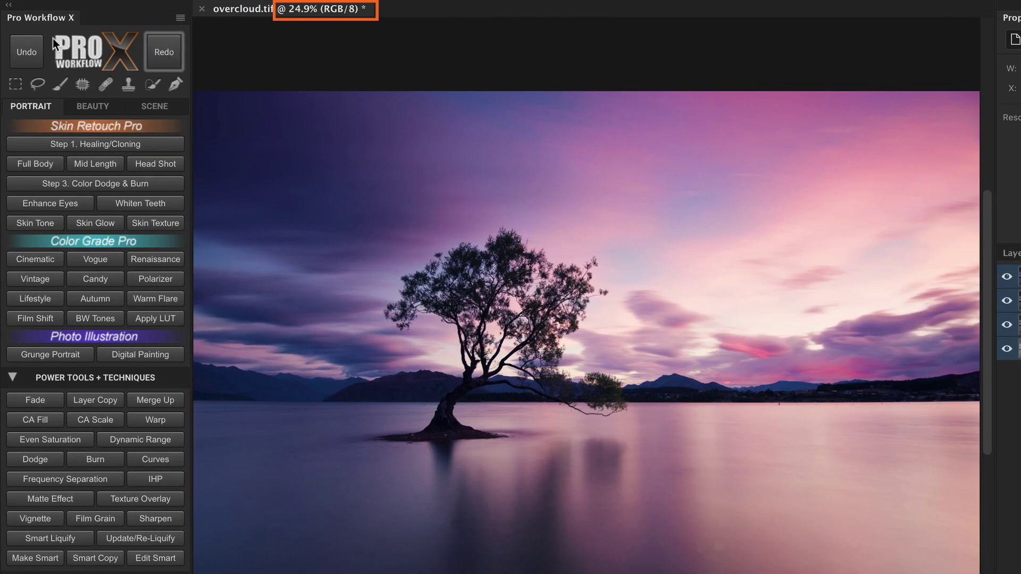
pyautogui.click(35, 40)
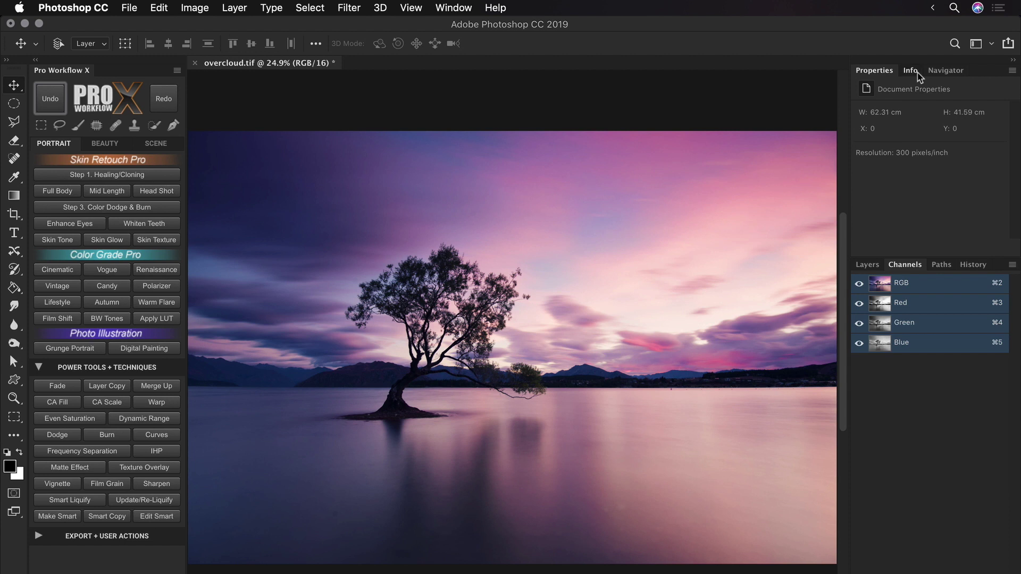
pyautogui.click(910, 70)
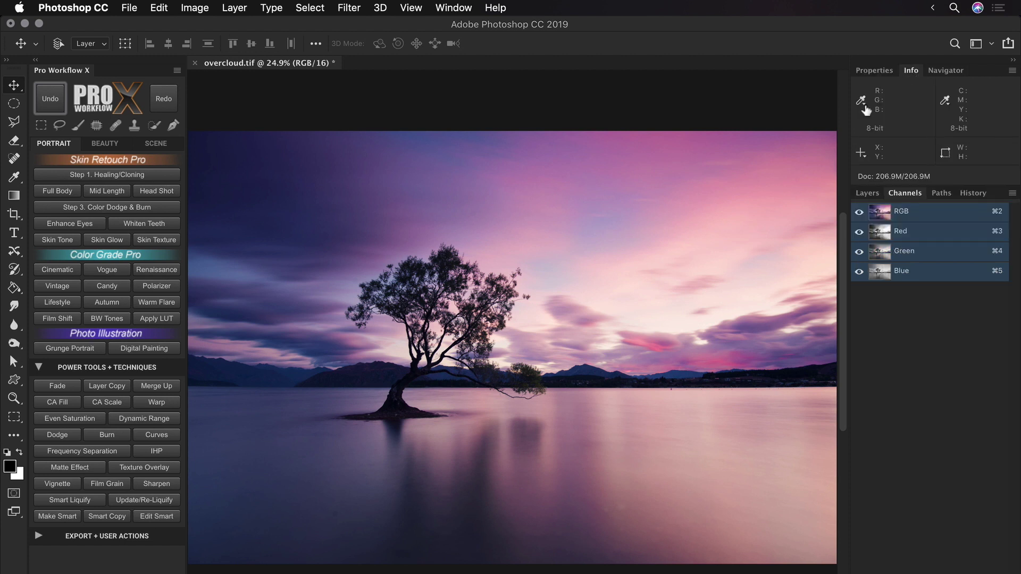
# Step: Open the Info panel's eyedropper menu of colour readout modes
pyautogui.click(862, 102)
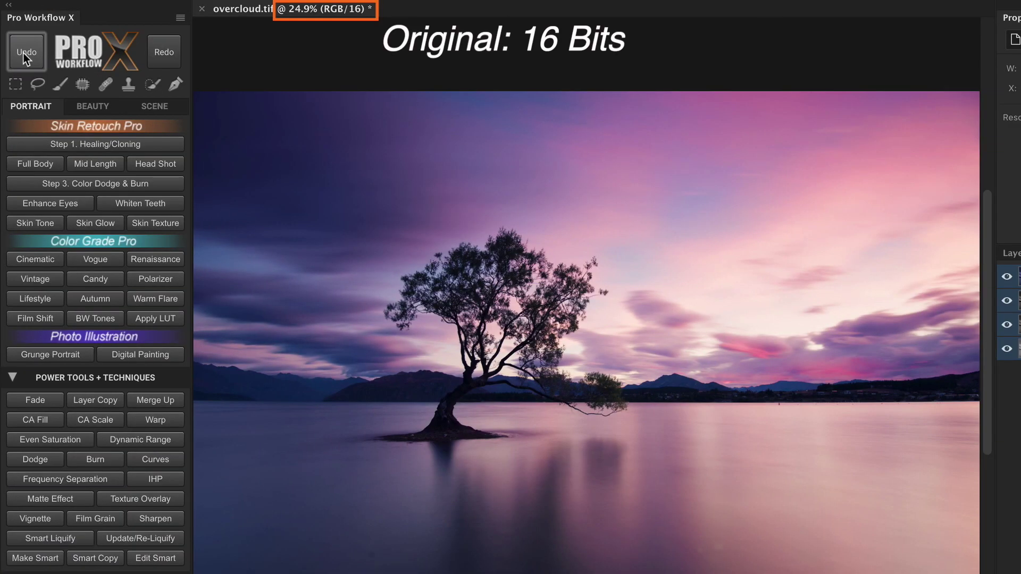
# Step: Redo and undo the 8-bit conversion to compare, then open Untitled-1's Info readout-mode menu
pyautogui.click(169, 44)
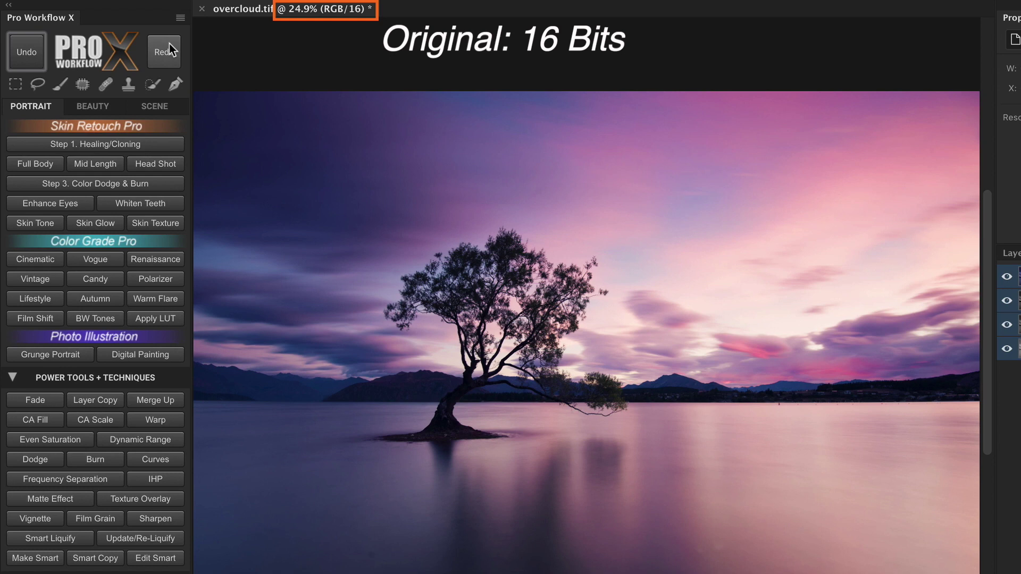
pyautogui.click(35, 43)
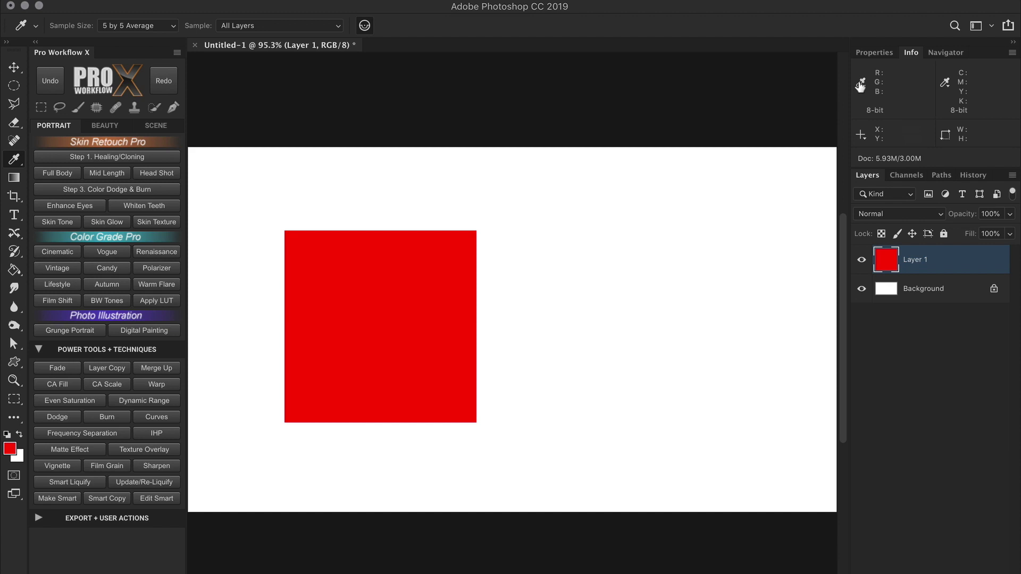
pyautogui.click(860, 85)
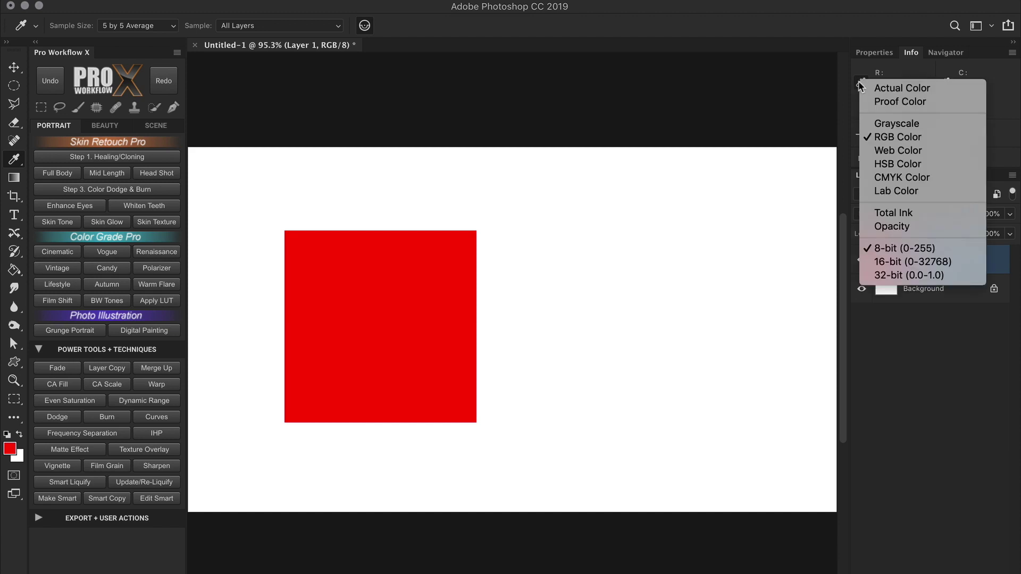
# Step: Switch the Info panel readout to 16-bit (0-32768) so the red square reads R 32768
pyautogui.click(876, 266)
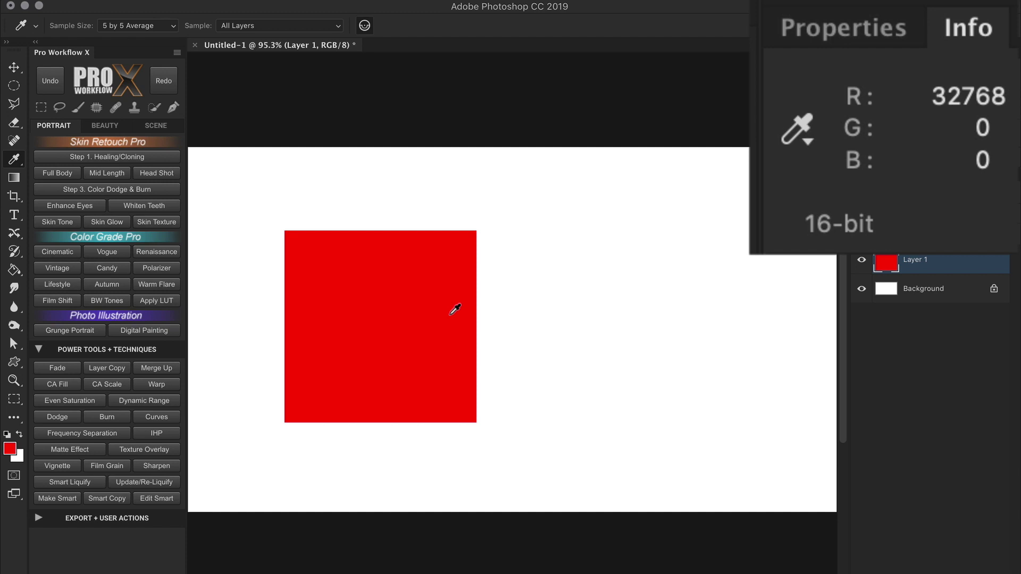
# Step: Change the foreground colour's red value from 255 to 254
pyautogui.click(9, 449)
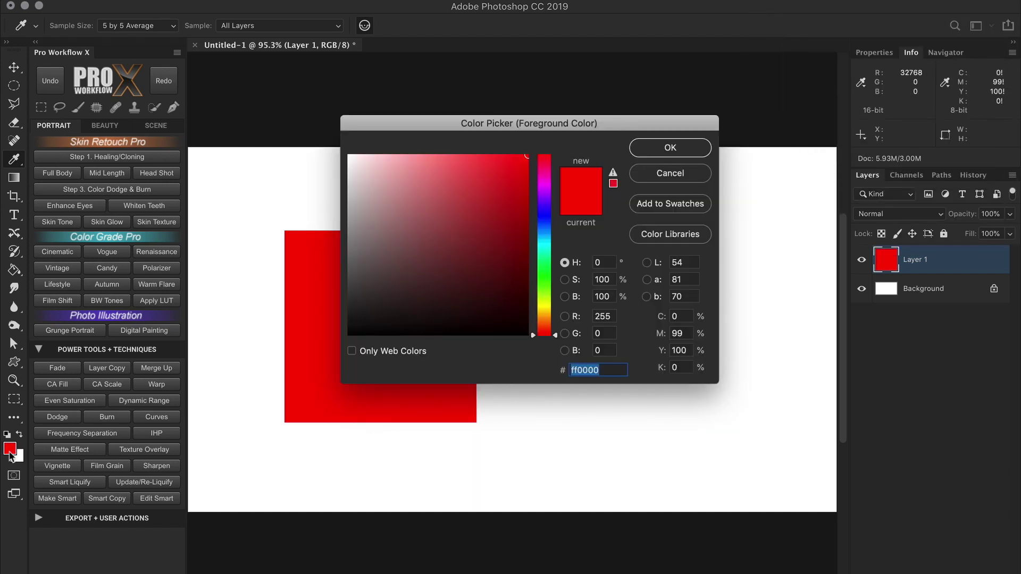
pyautogui.click(610, 316)
pyautogui.press('BackSpace')
pyautogui.write('4')
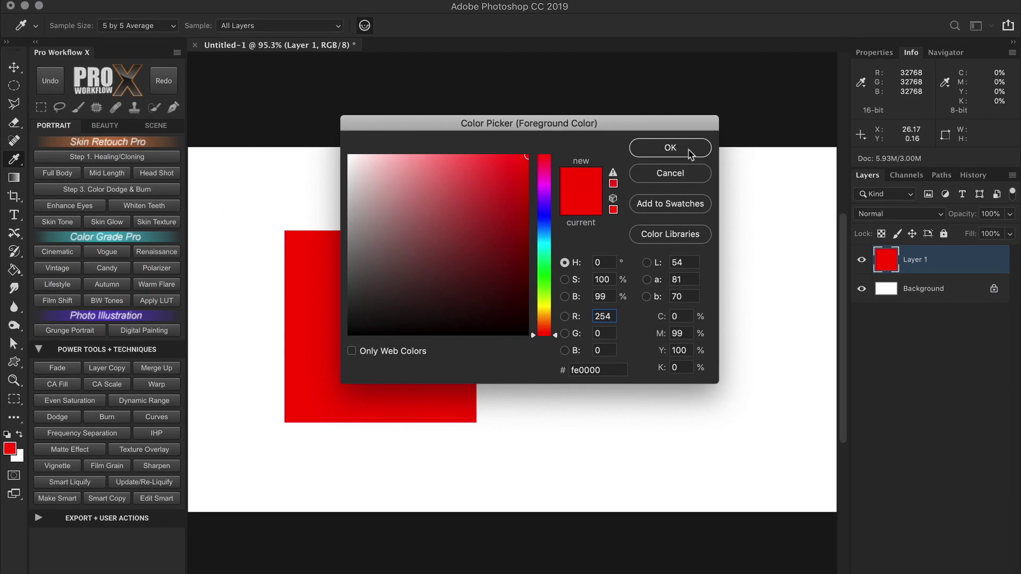
pyautogui.click(763, 84)
# Step: Draw a square right of the original red square and fill it with the R 254 red
pyautogui.press('m')
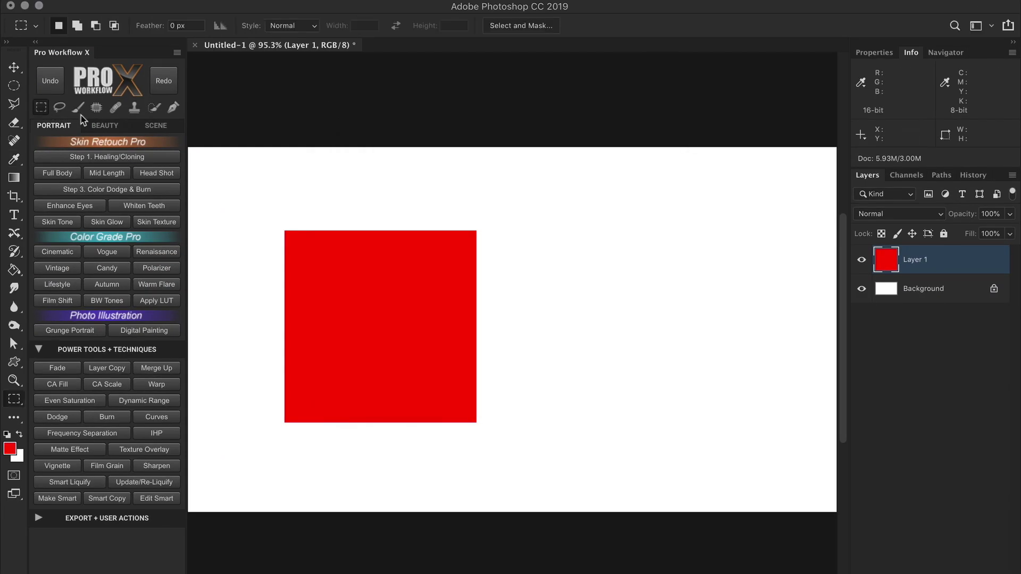
pyautogui.moveTo(539, 228); pyautogui.dragTo(732, 420)
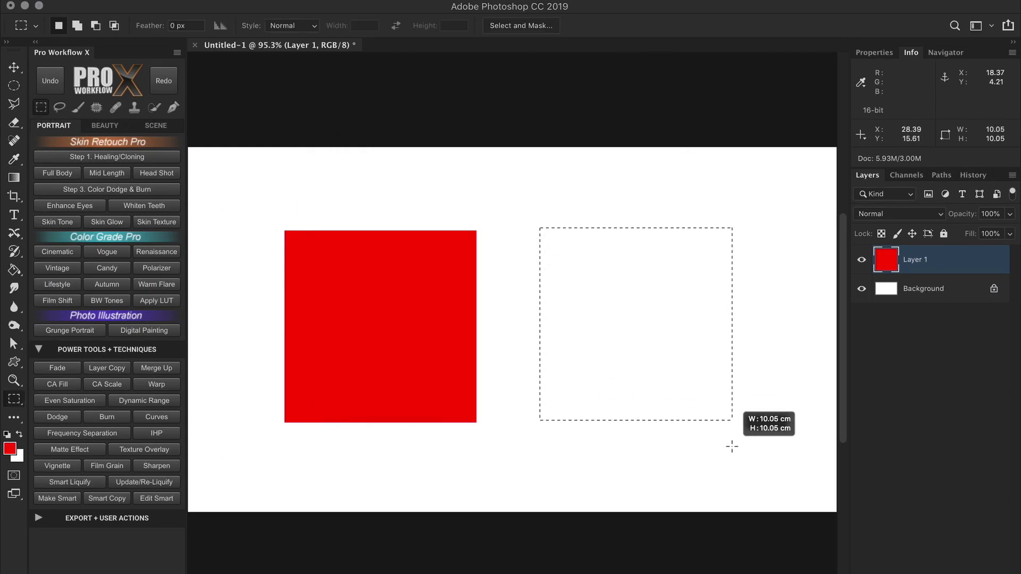
pyautogui.hotkey('alt', 'BackSpace')
pyautogui.press('super+d')
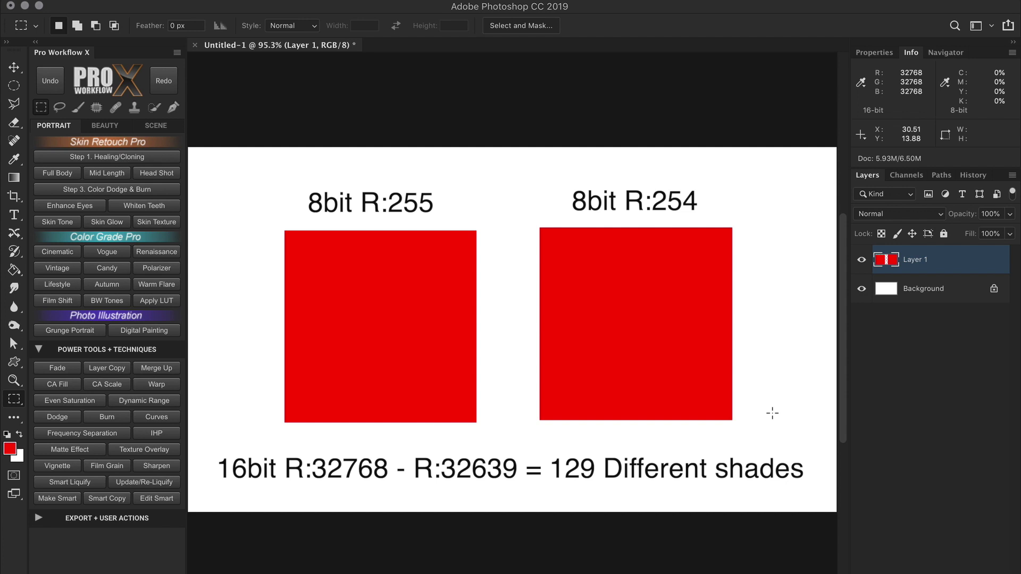
# Step: Create a new 1920×1080, 144 ppi document with 16-bit colour depth
pyautogui.press('super+n')
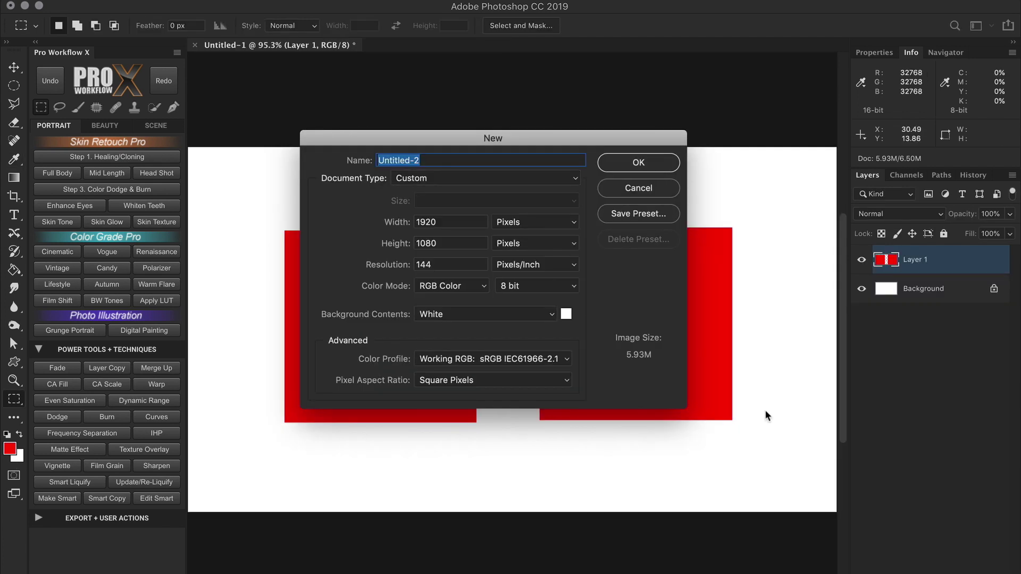
pyautogui.click(537, 285)
pyautogui.click(519, 298)
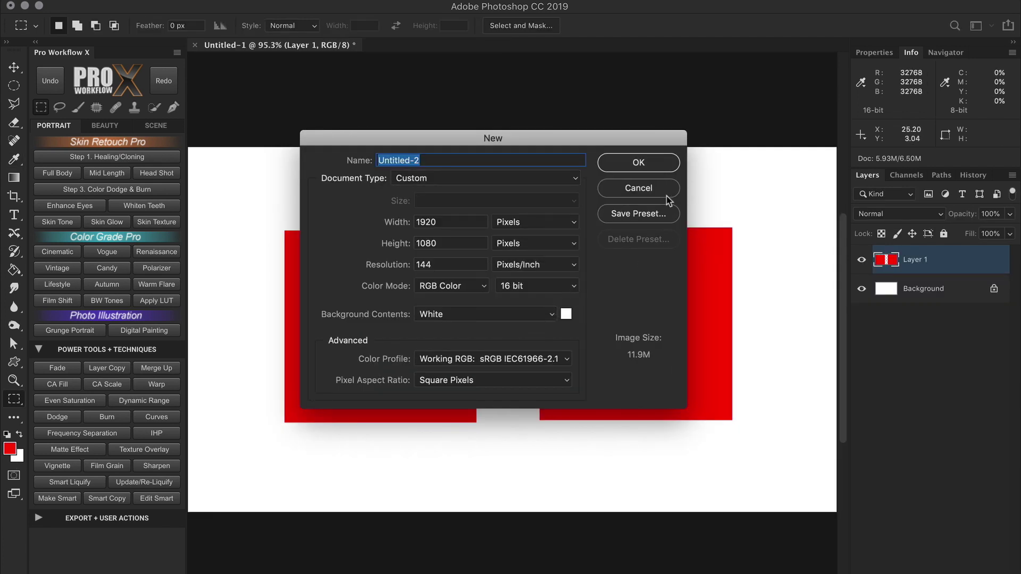
pyautogui.click(638, 163)
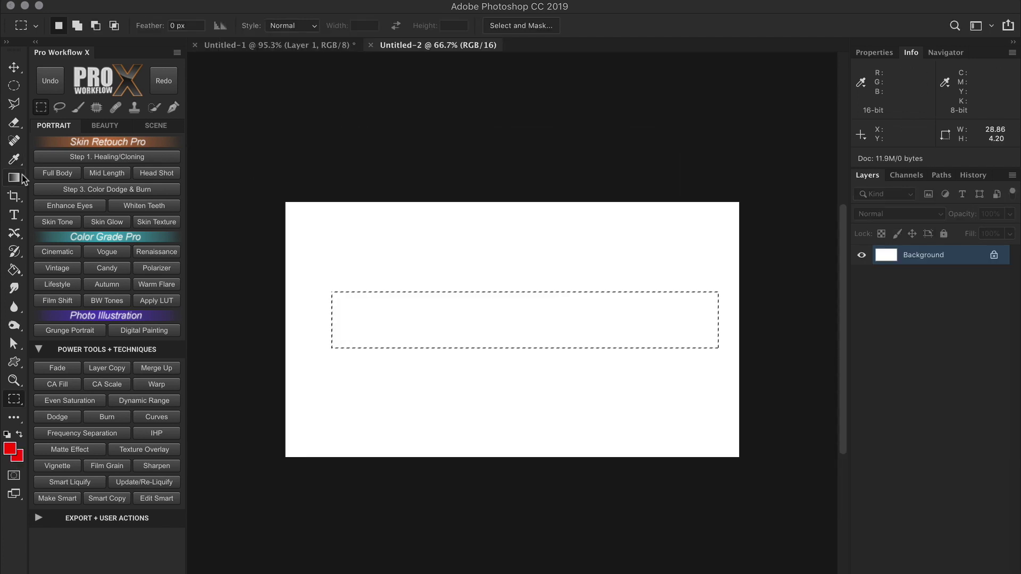
pyautogui.press('g')
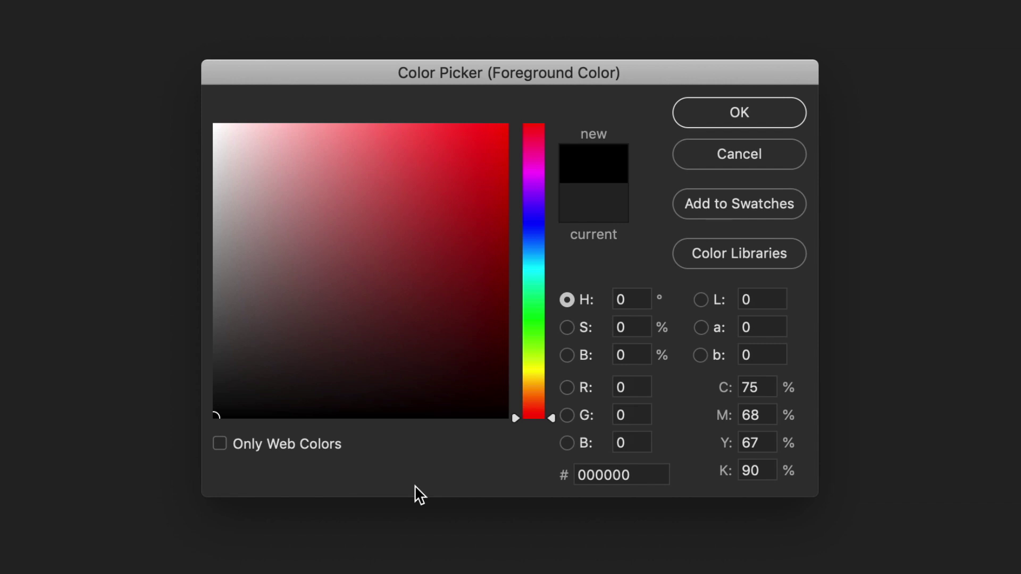
# Step: Sample a mid-grey to compare its RGB values and open the colour readout options
pyautogui.moveTo(216, 414); pyautogui.dragTo(196, 101)
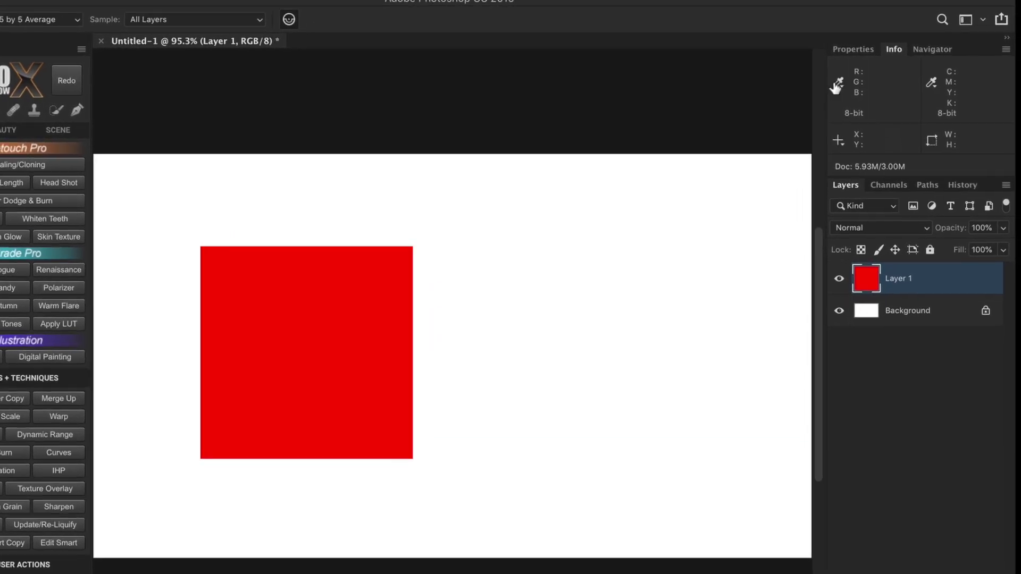
pyautogui.click(877, 85)
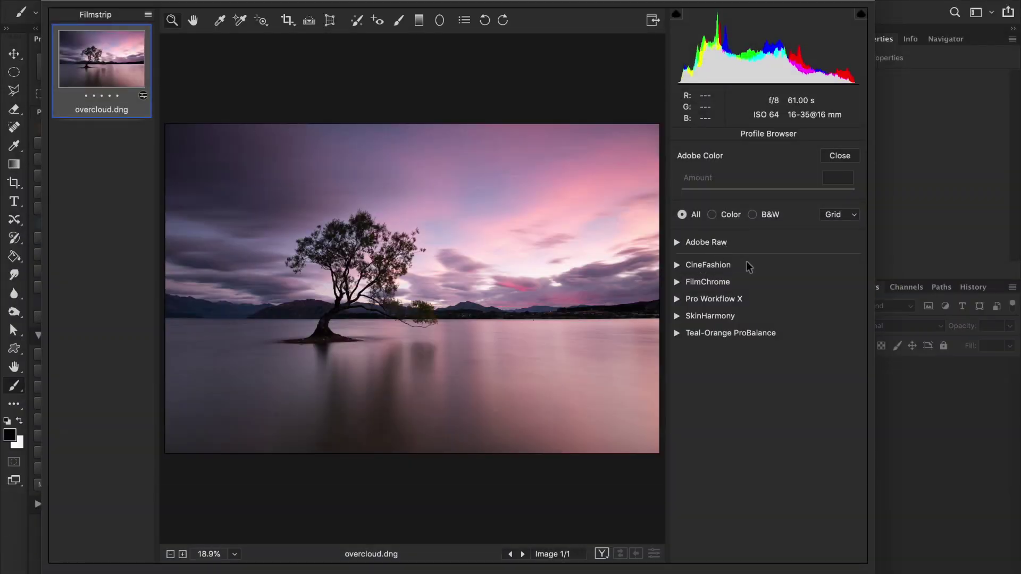
# Step: Apply the CineFashion La La Musical profile and open the photo as 16-bit ProPhoto RGB
pyautogui.click(749, 267)
pyautogui.moveTo(862, 262); pyautogui.dragTo(871, 409)
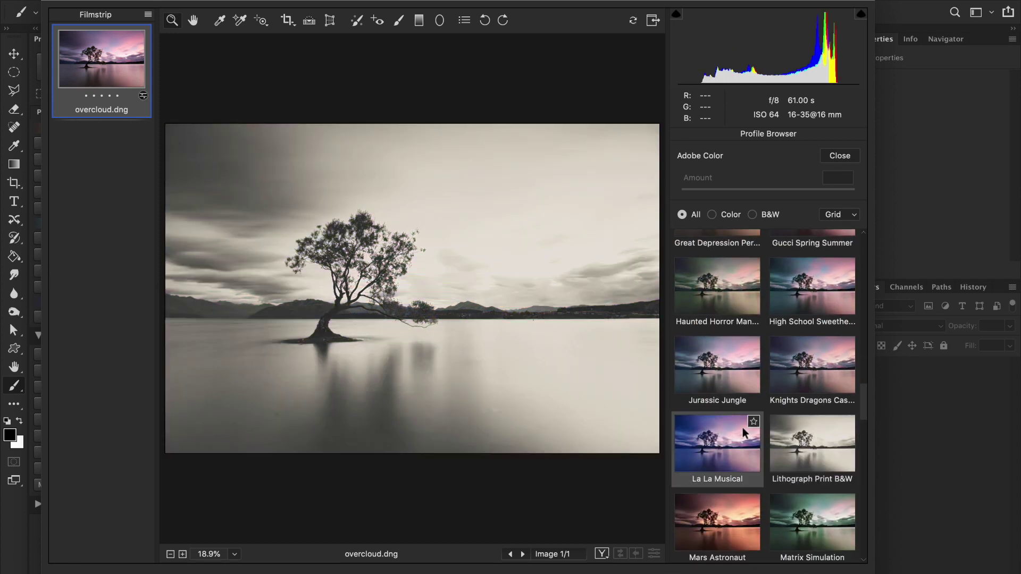
pyautogui.click(743, 432)
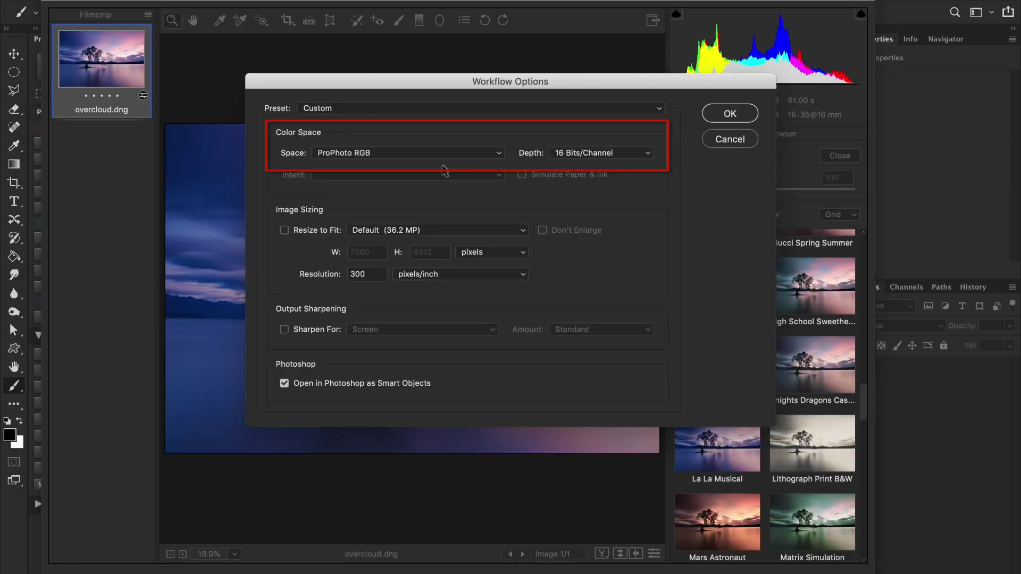
pyautogui.click(729, 113)
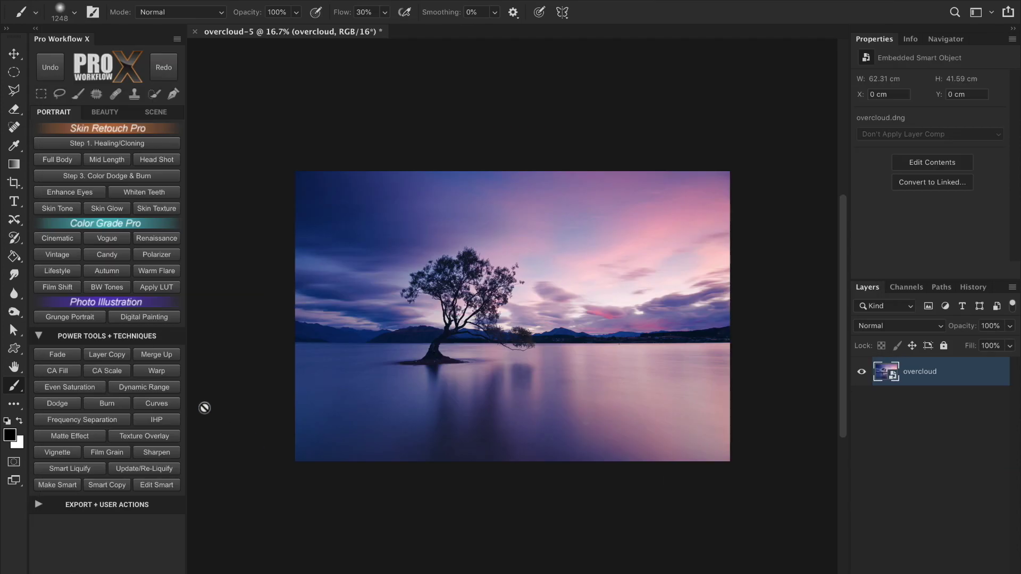
# Step: Run the Dynamic Range action, adjusting highlight recovery in Shadows/Highlights before applying it
pyautogui.click(177, 389)
pyautogui.moveTo(654, 166); pyautogui.dragTo(634, 204)
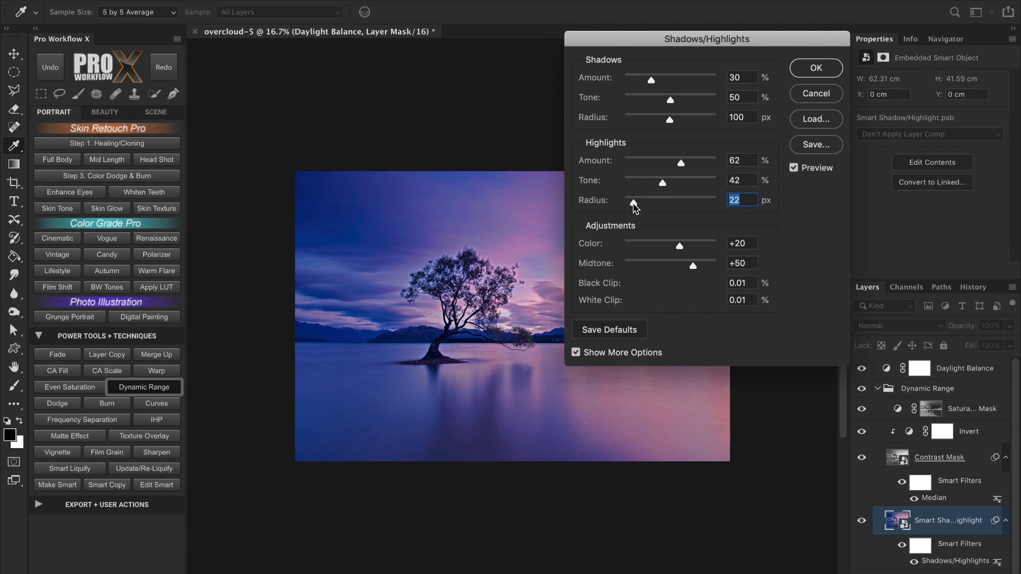
pyautogui.click(812, 68)
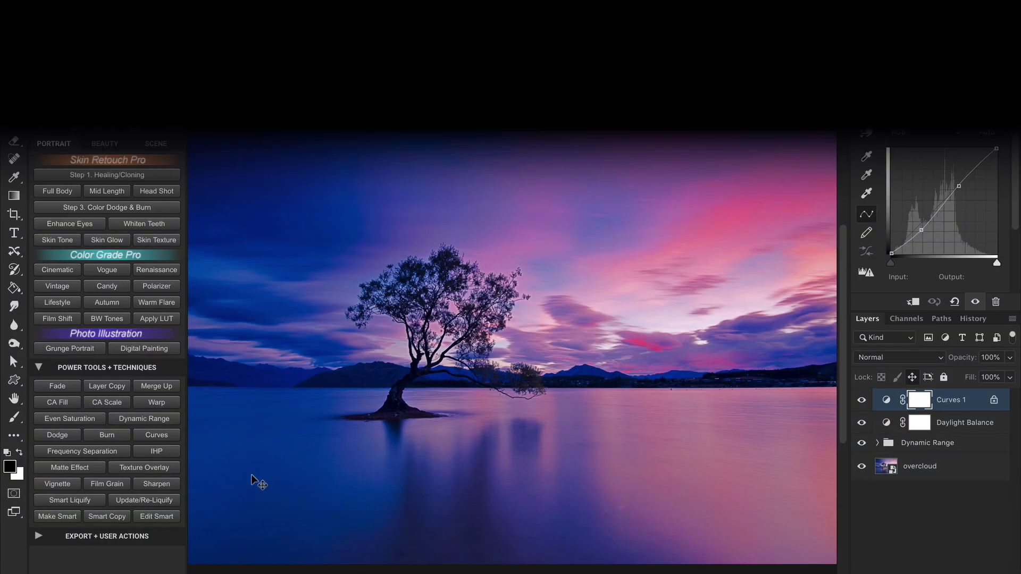
# Step: Duplicate the edited photo as a new document, flatten it, and zoom into the sky
pyautogui.click(166, 370)
pyautogui.click(77, 405)
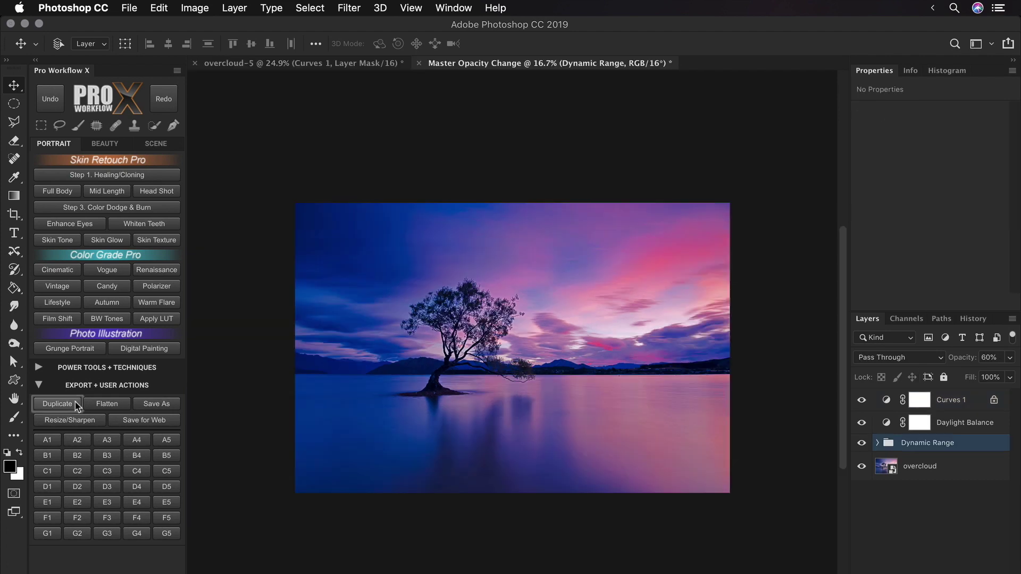
pyautogui.click(107, 404)
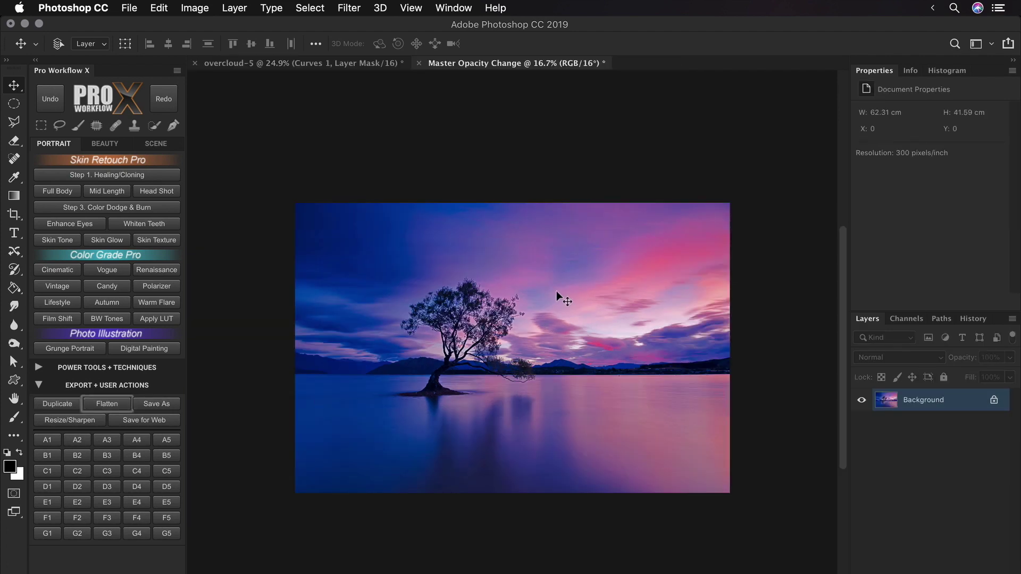
pyautogui.moveTo(556, 295); pyautogui.dragTo(679, 392)
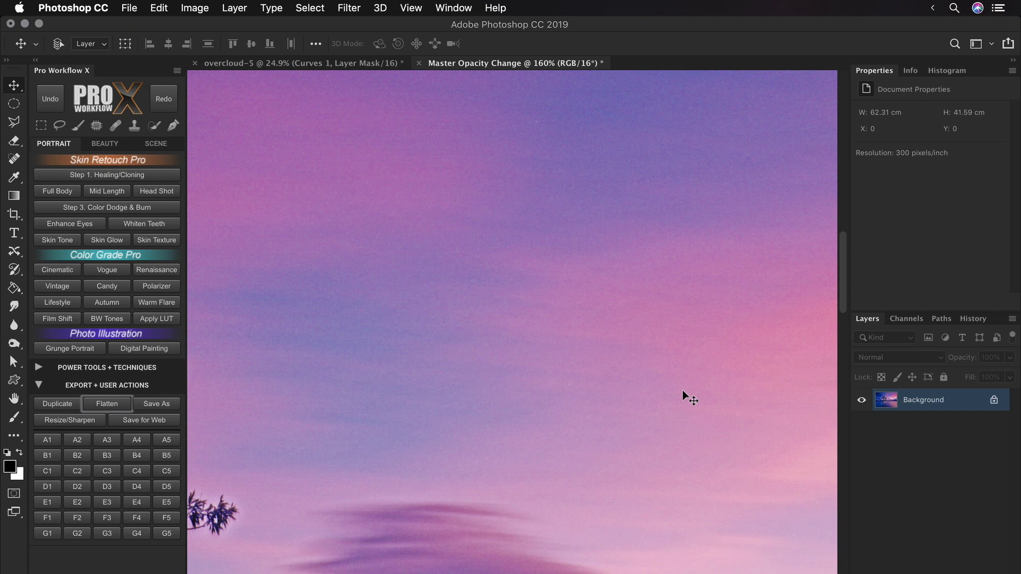
# Step: Show the Histogram and convert the duplicate to 8 Bits/Channel, then fit it on screen
pyautogui.click(952, 73)
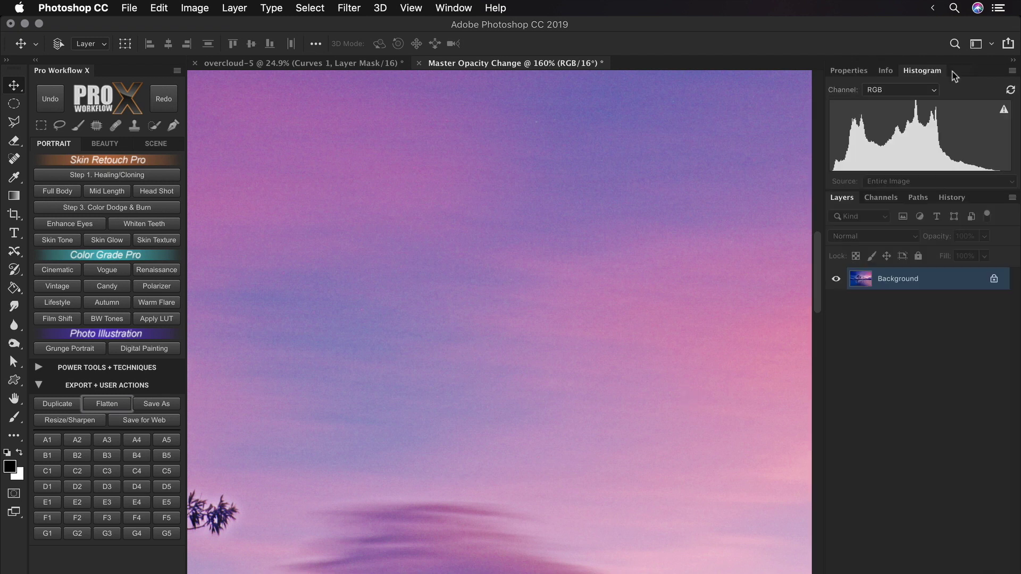
pyautogui.click(195, 7)
pyautogui.moveTo(207, 26)
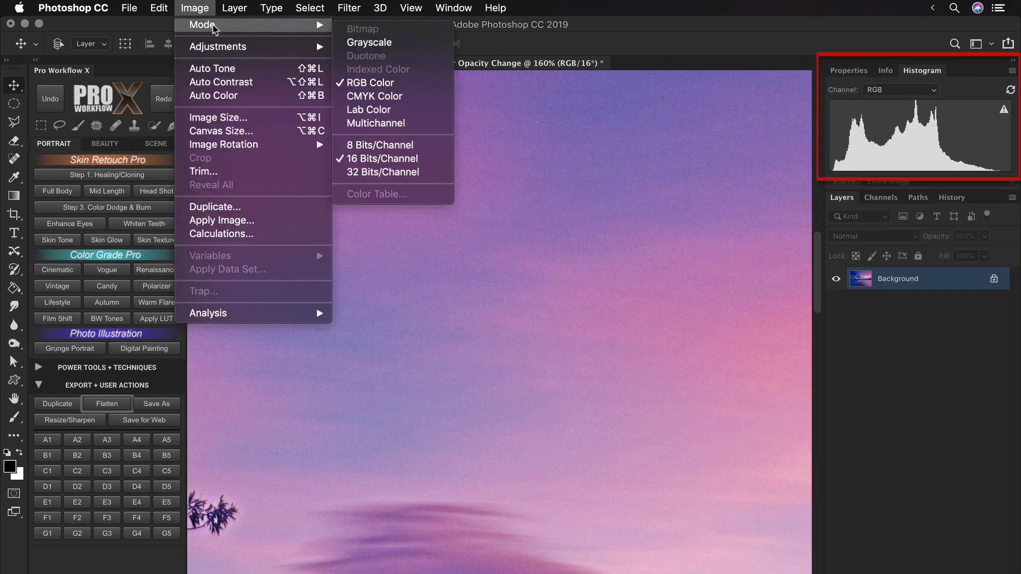
pyautogui.click(404, 145)
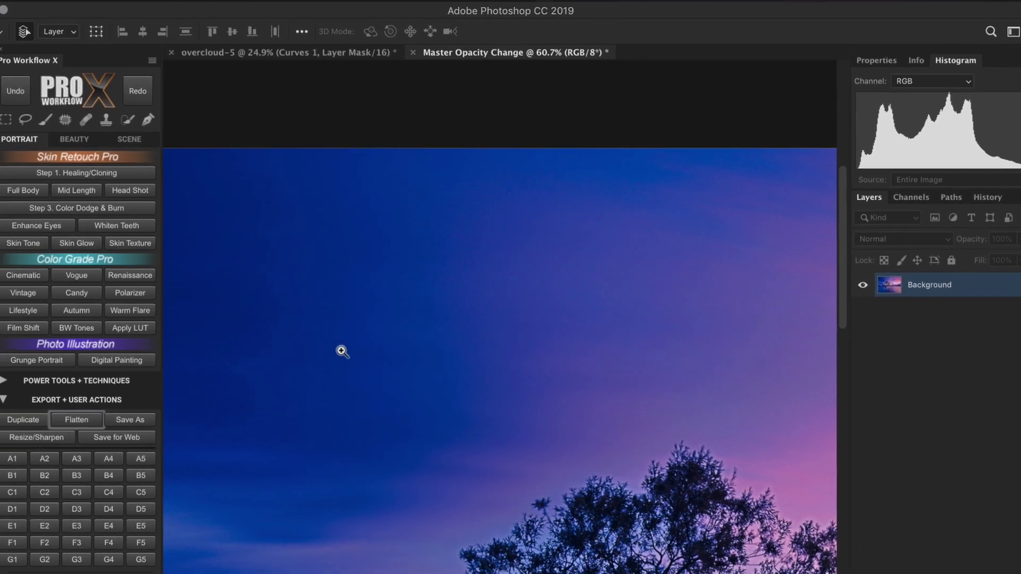
pyautogui.click(352, 422)
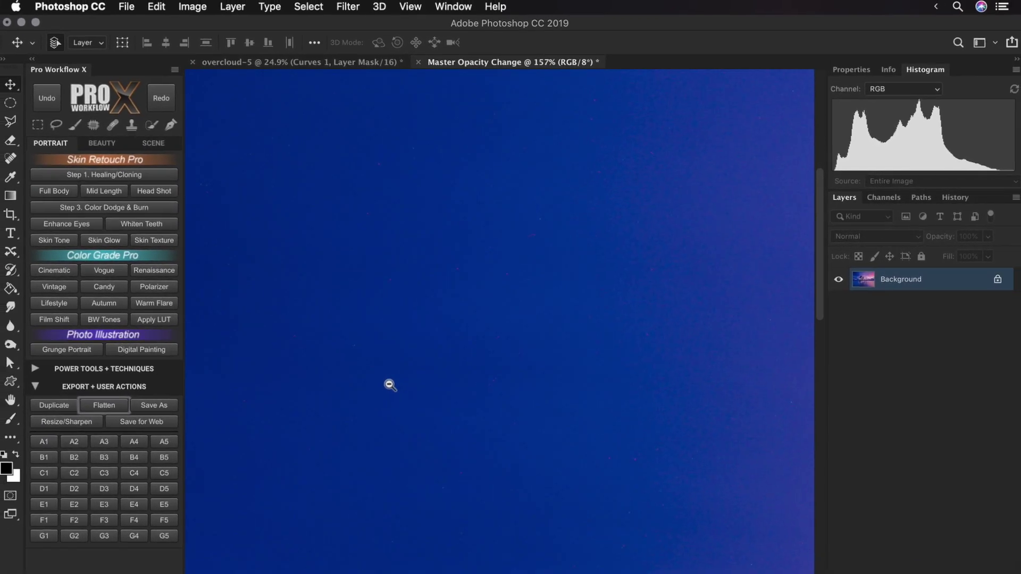
pyautogui.press('super+0')
pyautogui.press('v')
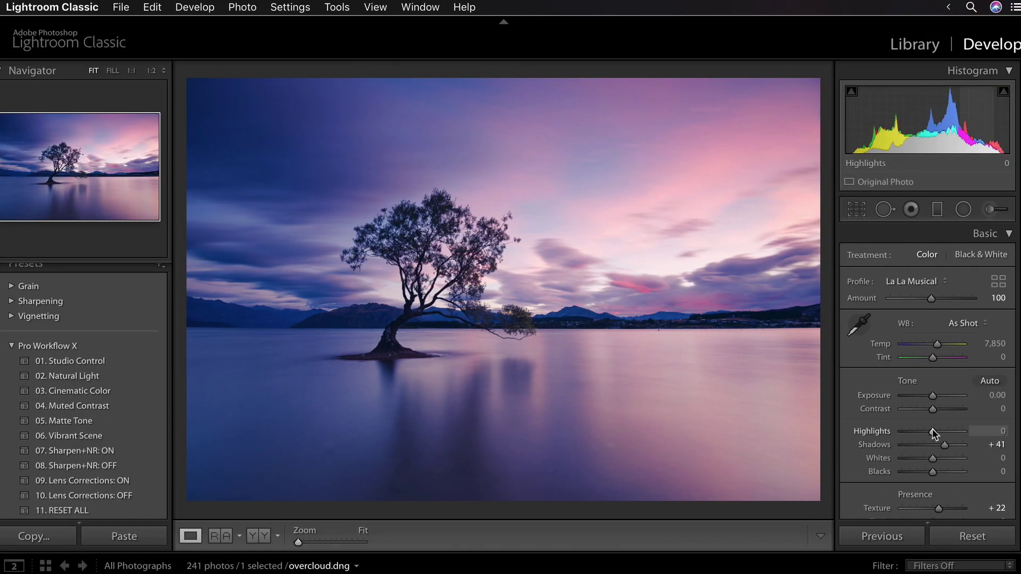
# Step: Lower Highlights to −52 and bring up the Export One File dialog
pyautogui.moveTo(933, 429); pyautogui.dragTo(942, 410)
pyautogui.click(121, 7)
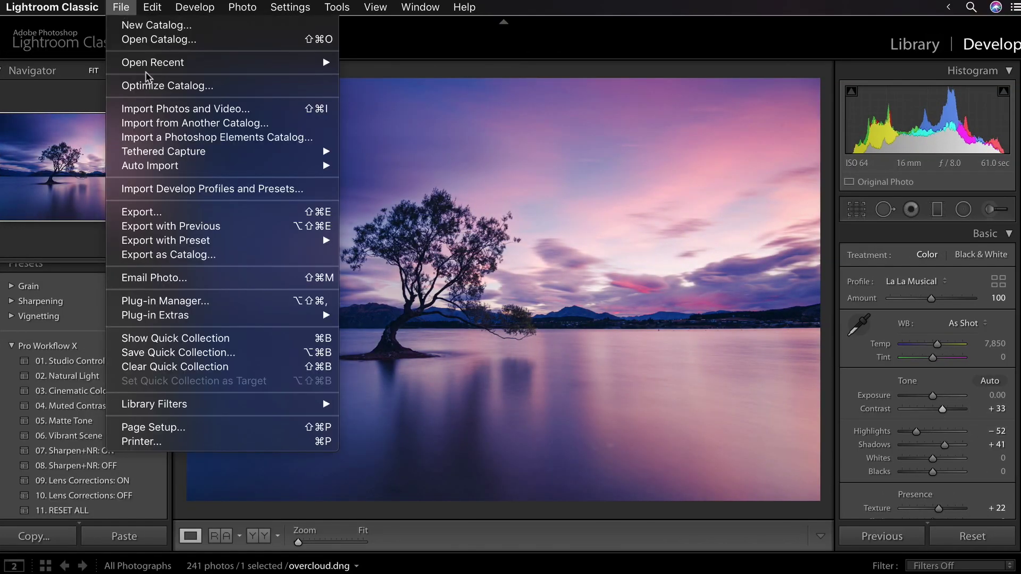
pyautogui.click(177, 207)
# Step: Set the export to TIFF, AdobeRGB (1998) colour space and 8 bits/component
pyautogui.scroll(-6, 540, 335)
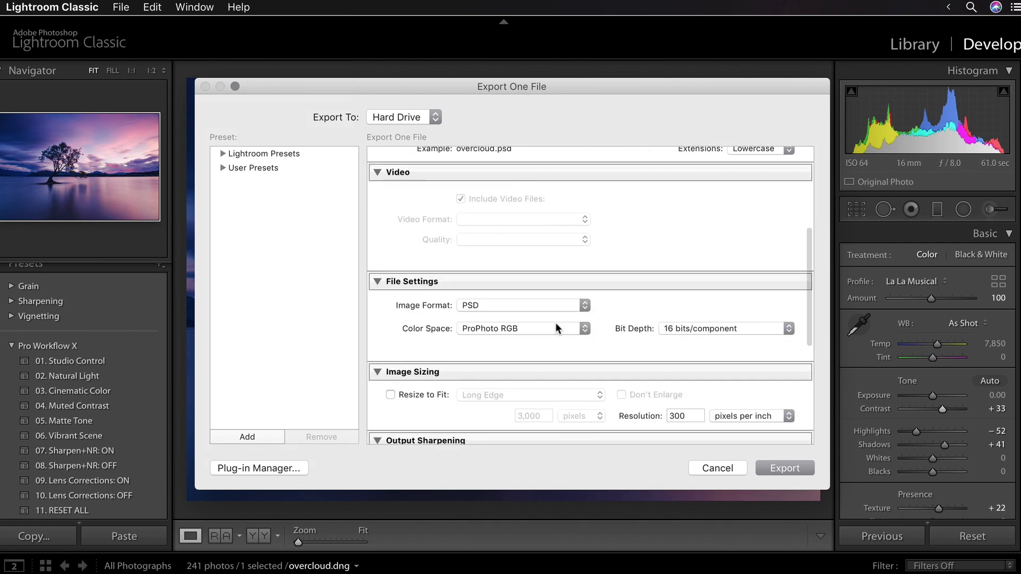
pyautogui.click(581, 304)
pyautogui.click(578, 327)
pyautogui.click(574, 316)
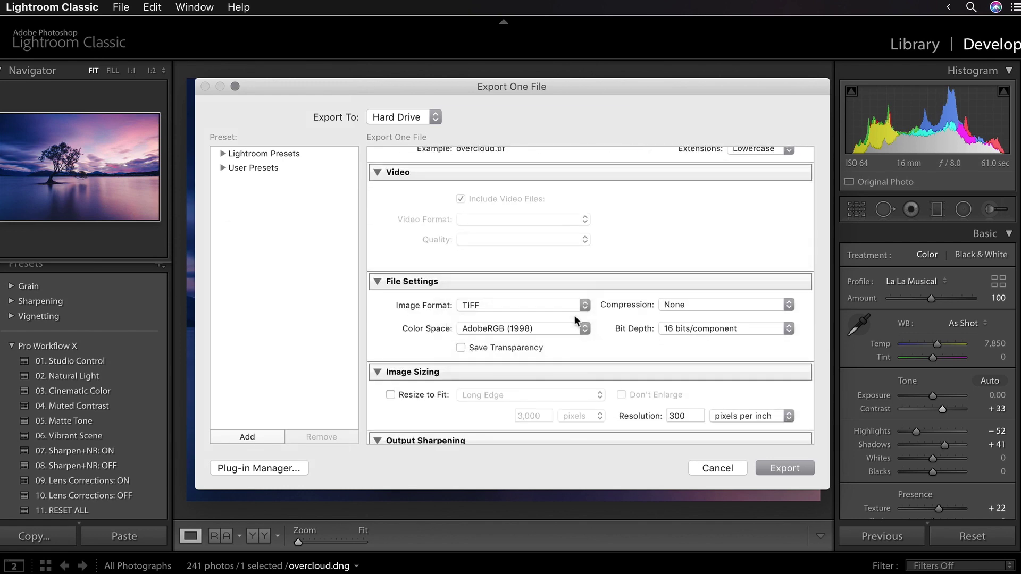
pyautogui.click(788, 328)
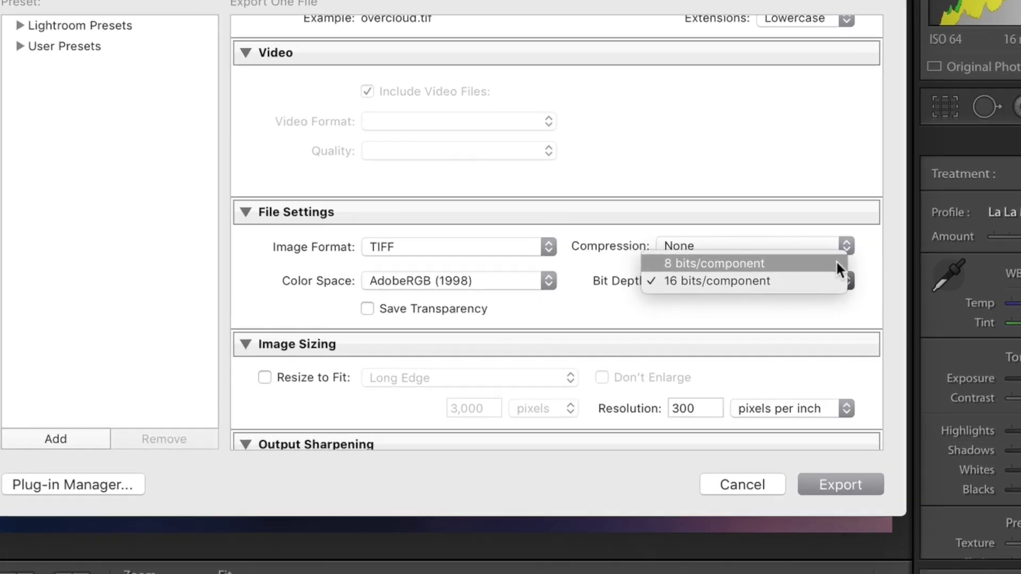
pyautogui.click(836, 262)
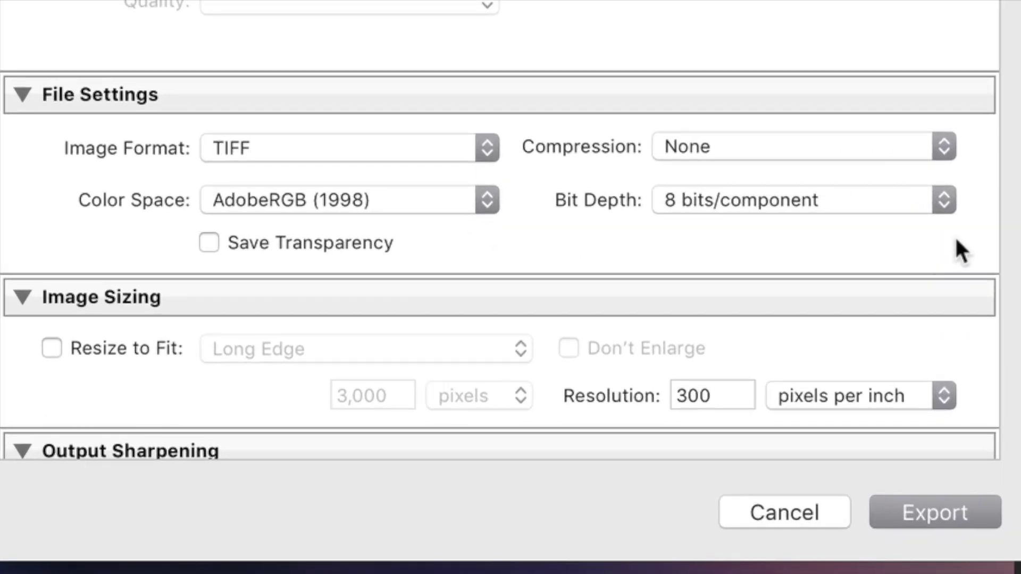